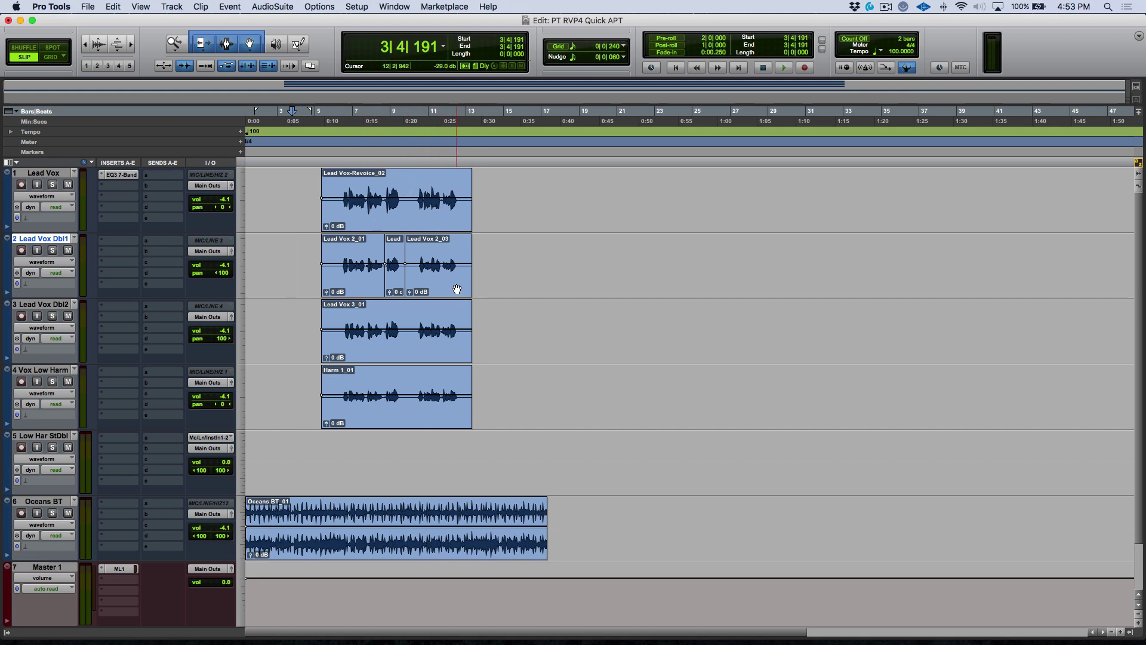
# Select the Lead Vox-Revoice_02 clip and load the Revoice Pro APT AudioSuite plug-in
pyautogui.click(402, 218)
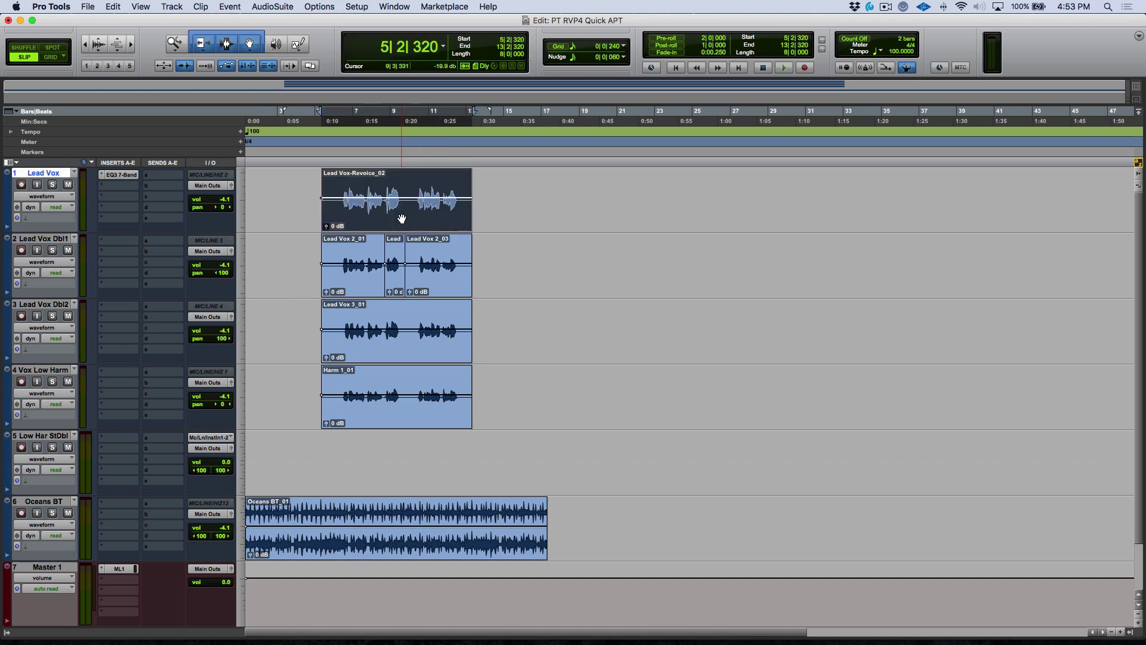
pyautogui.moveTo(451, 634)
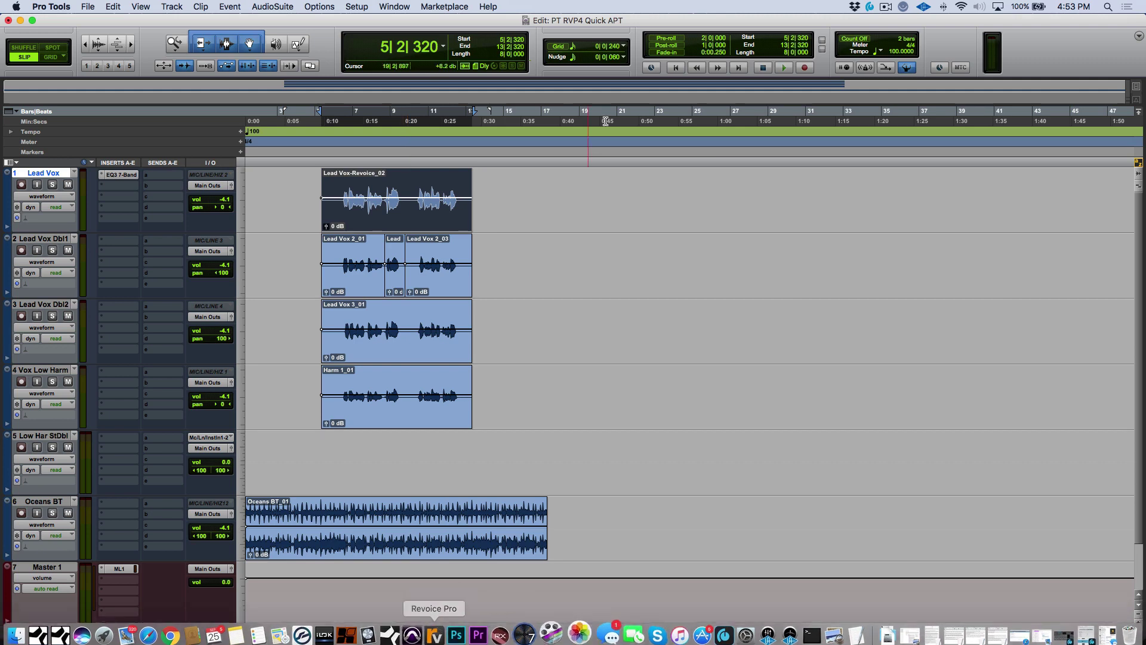
pyautogui.click(272, 7)
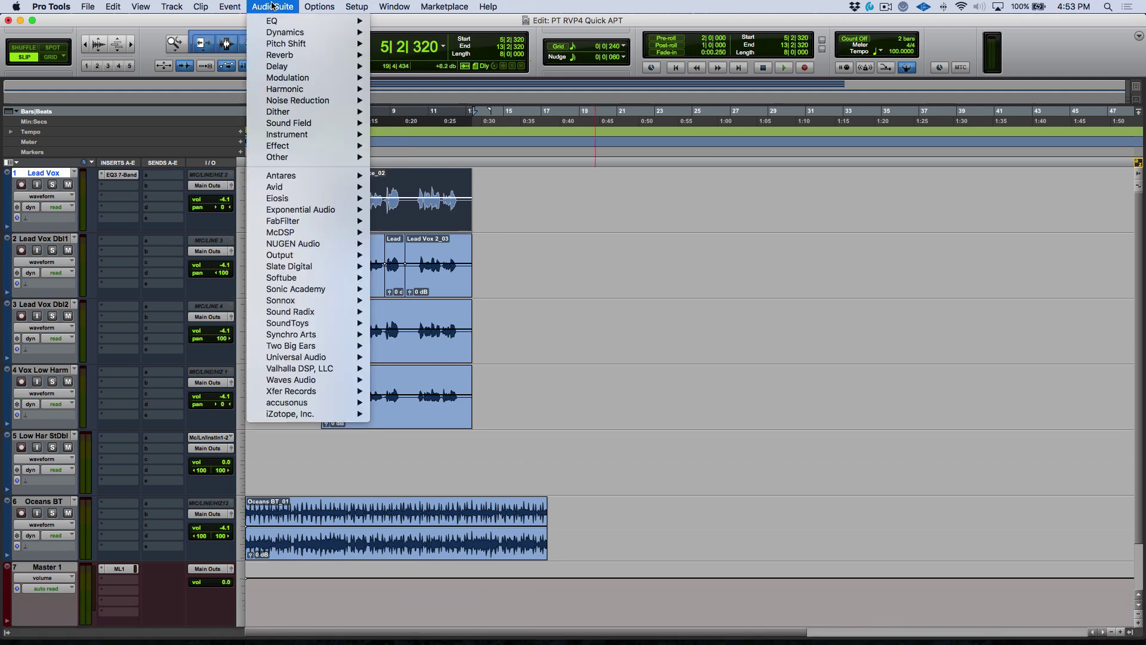
pyautogui.moveTo(311, 335)
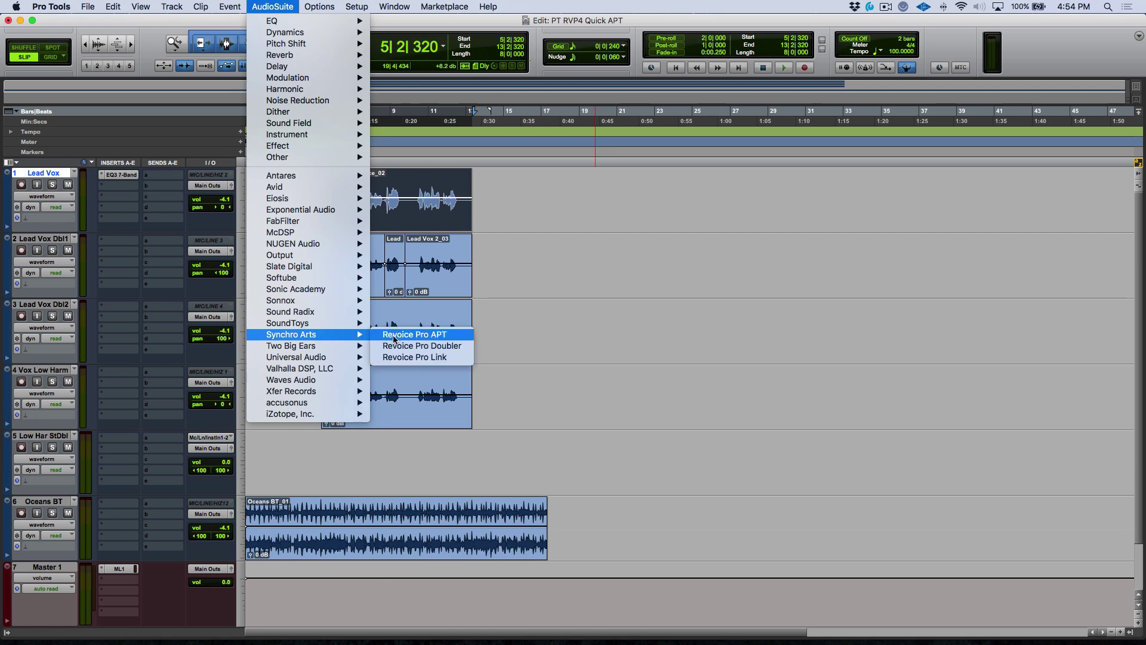
pyautogui.moveTo(354, 158)
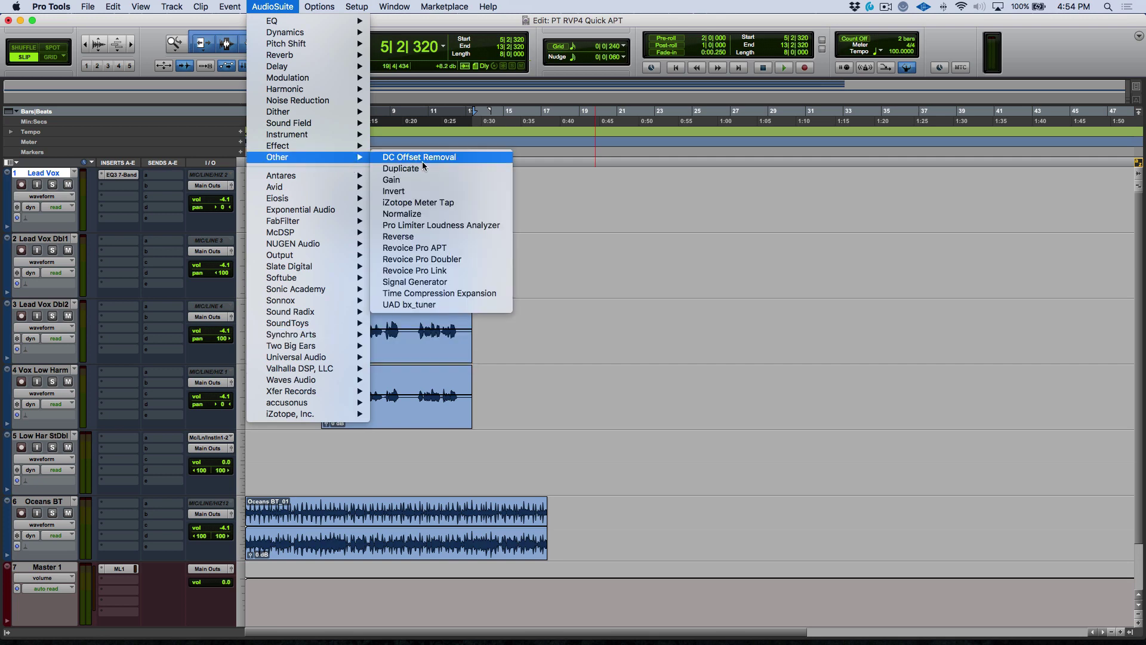
pyautogui.click(444, 248)
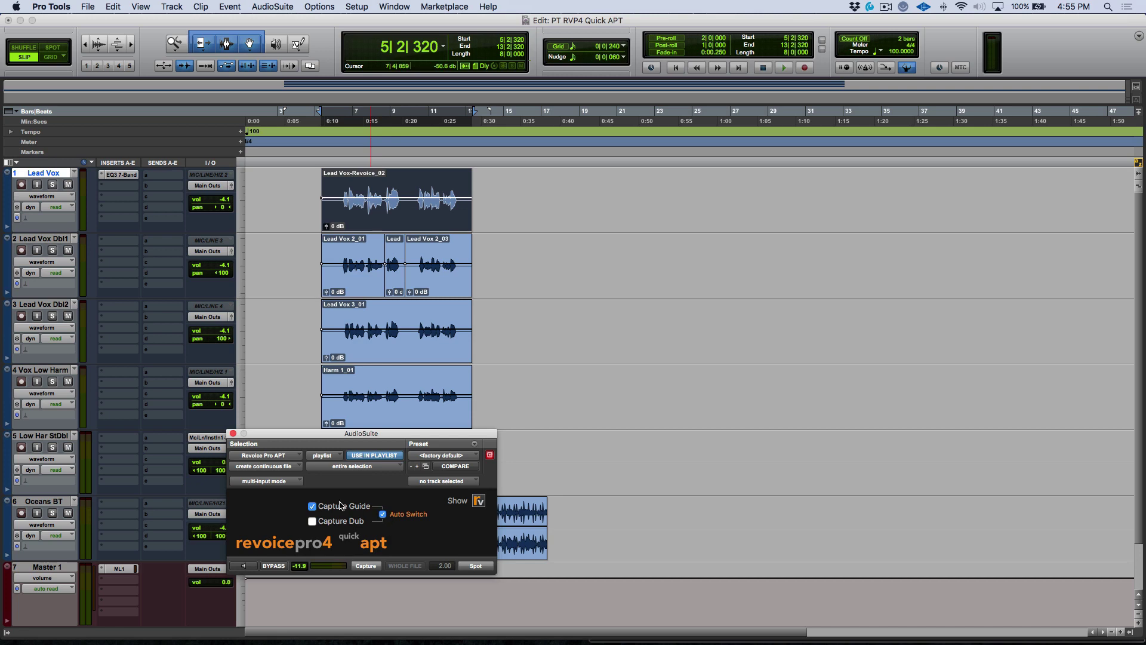
# Capture Lead Vox as the guide and the Lead Vox Dbl1 clips as the dub, with Revoice Pro beside the session
pyautogui.click(366, 566)
pyautogui.moveTo(1143, 70); pyautogui.dragTo(597, 88)
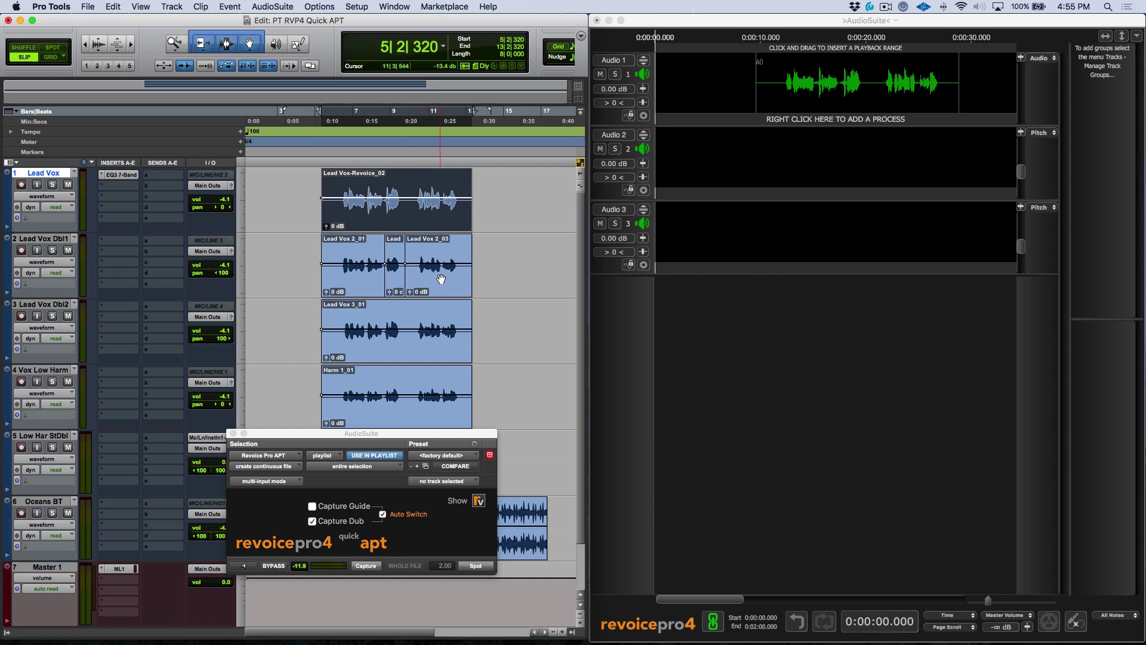
pyautogui.press(';')
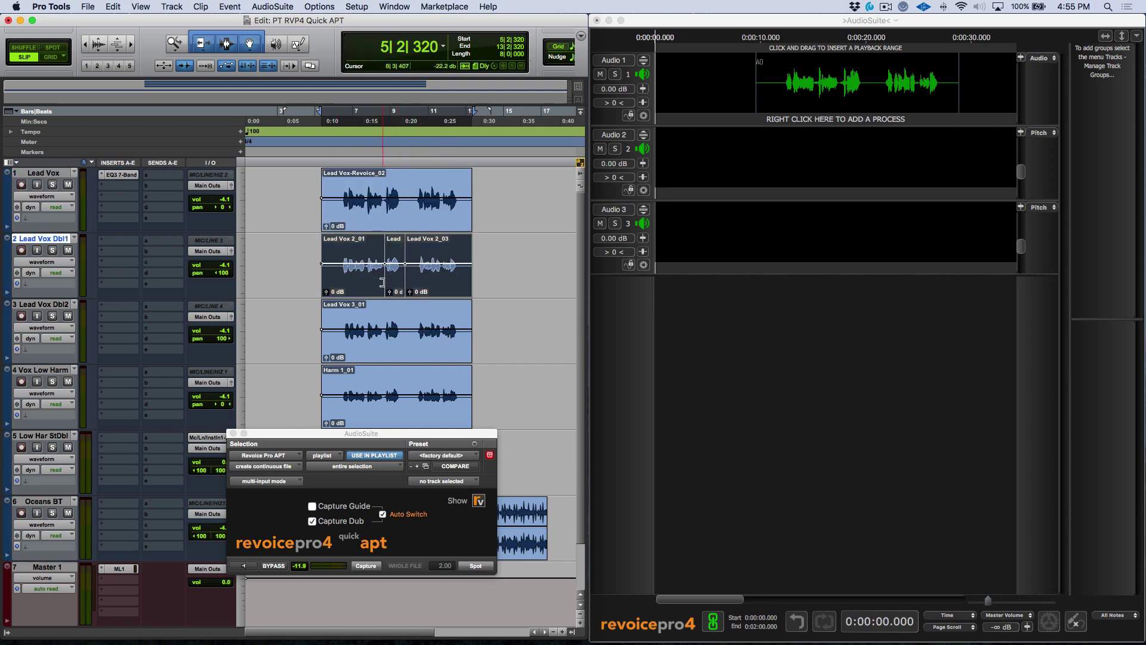
pyautogui.click(365, 566)
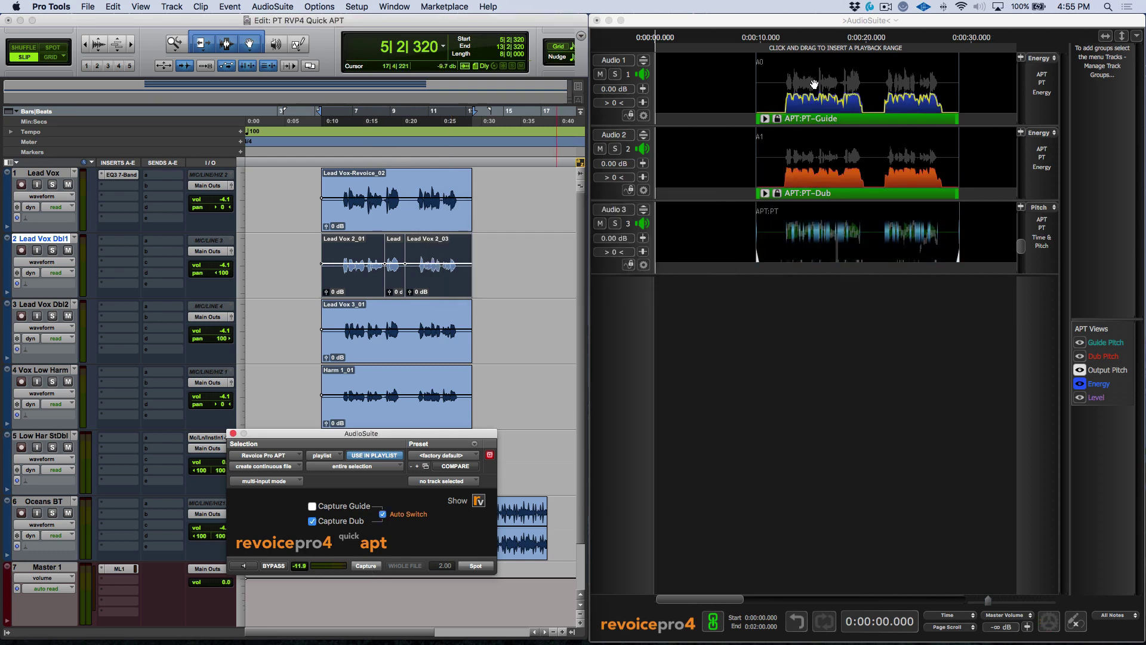
# Play from about 11 seconds in Revoice Pro, comparing the original dub against the aligned output
pyautogui.click(788, 22)
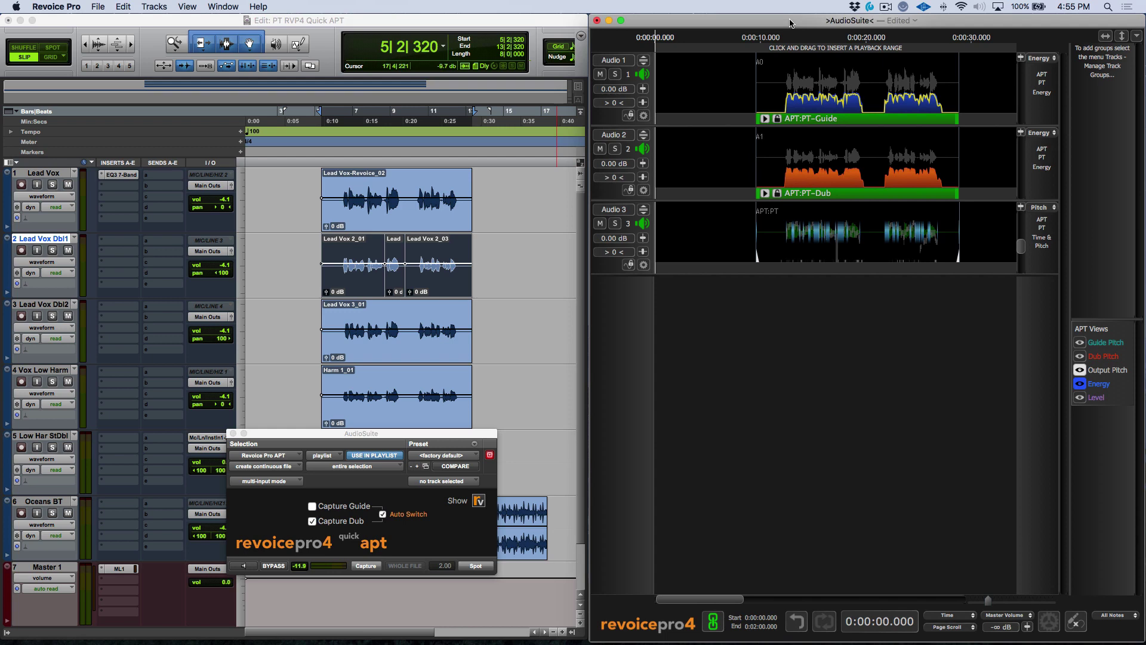
pyautogui.click(778, 37)
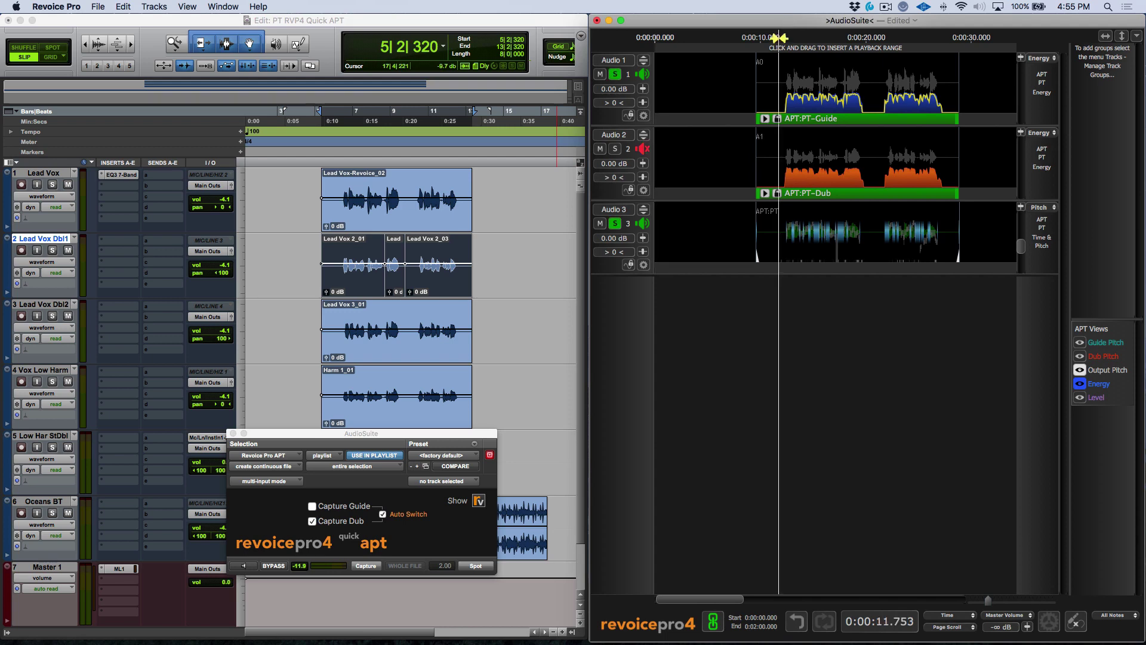
pyautogui.press('space')
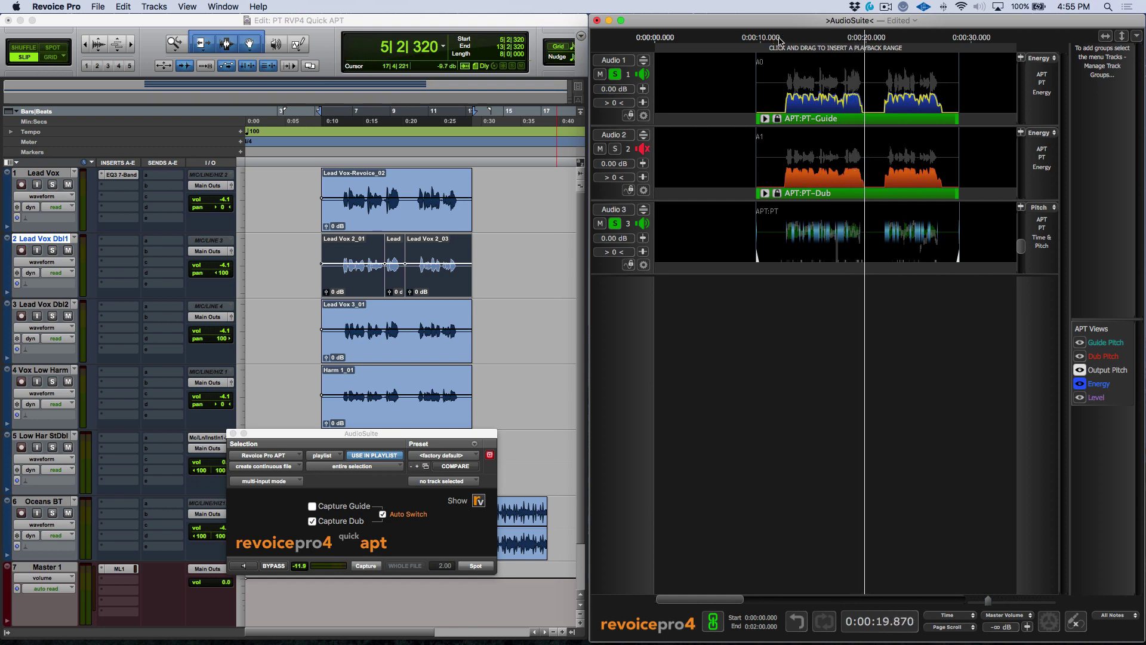
pyautogui.press('s')
pyautogui.click(779, 40)
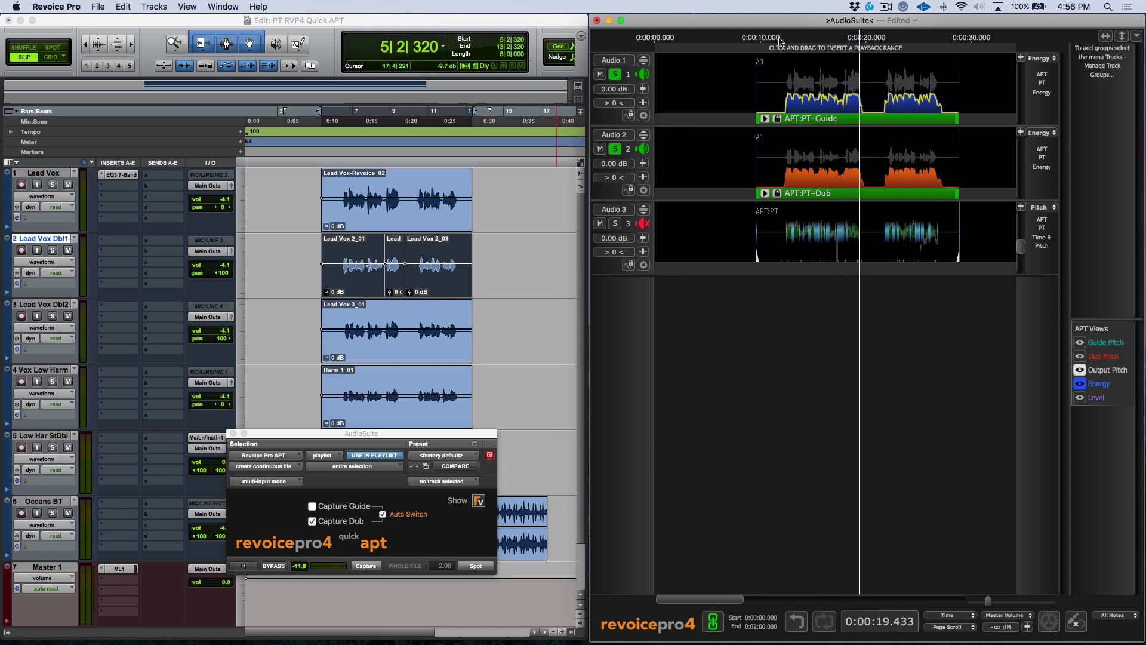
pyautogui.press('3')
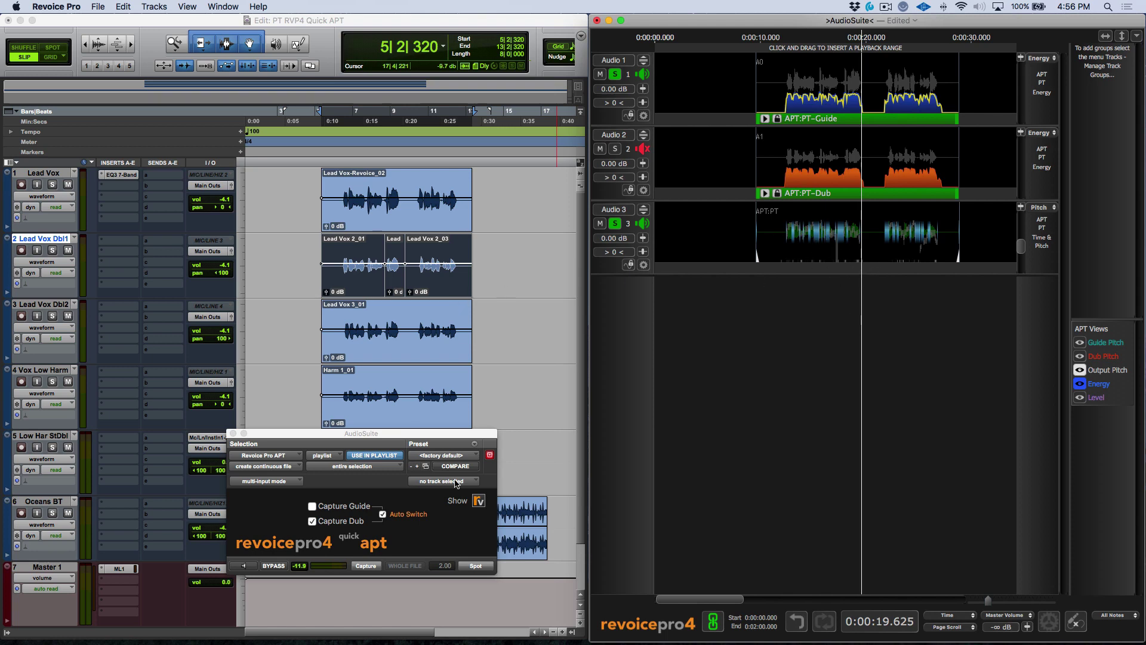
# Spot the aligned dub into Lead Vox Dbl1 and play it soloed with Lead Vox
pyautogui.click(475, 566)
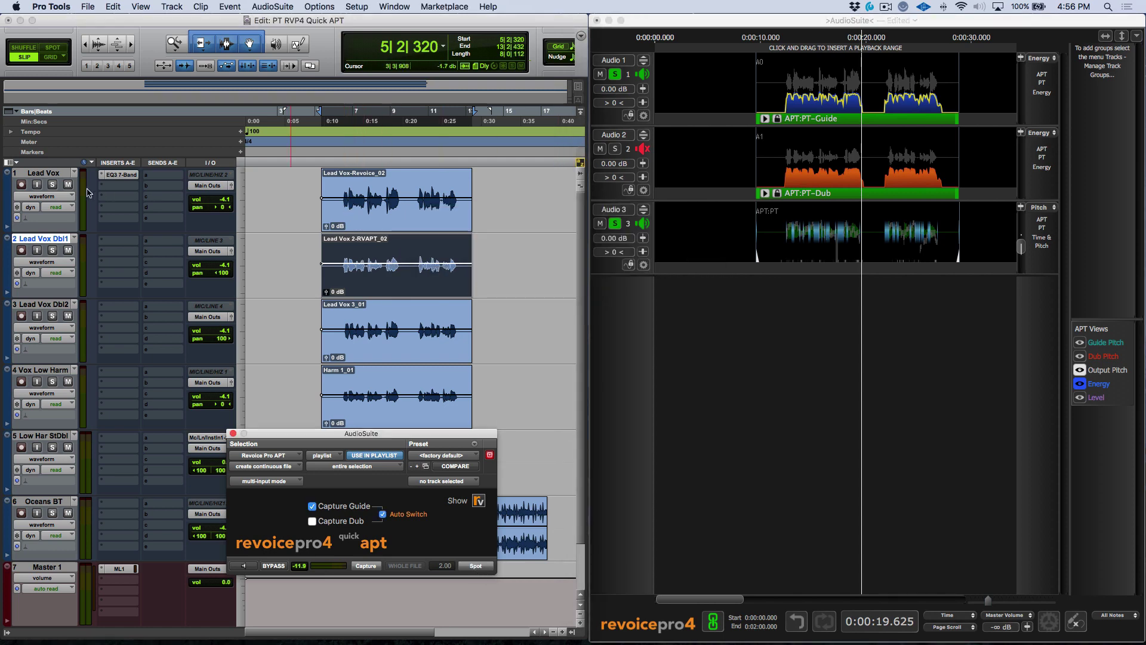
pyautogui.click(50, 173)
pyautogui.hotkey('shift', 's')
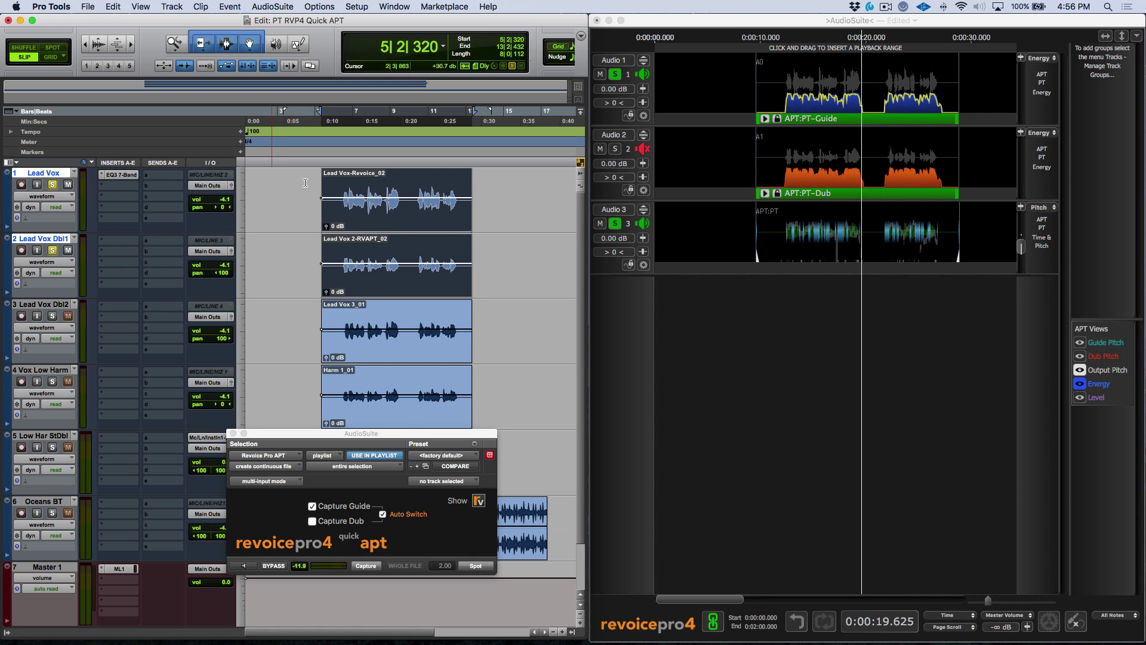
pyautogui.click(342, 189)
pyautogui.press('space')
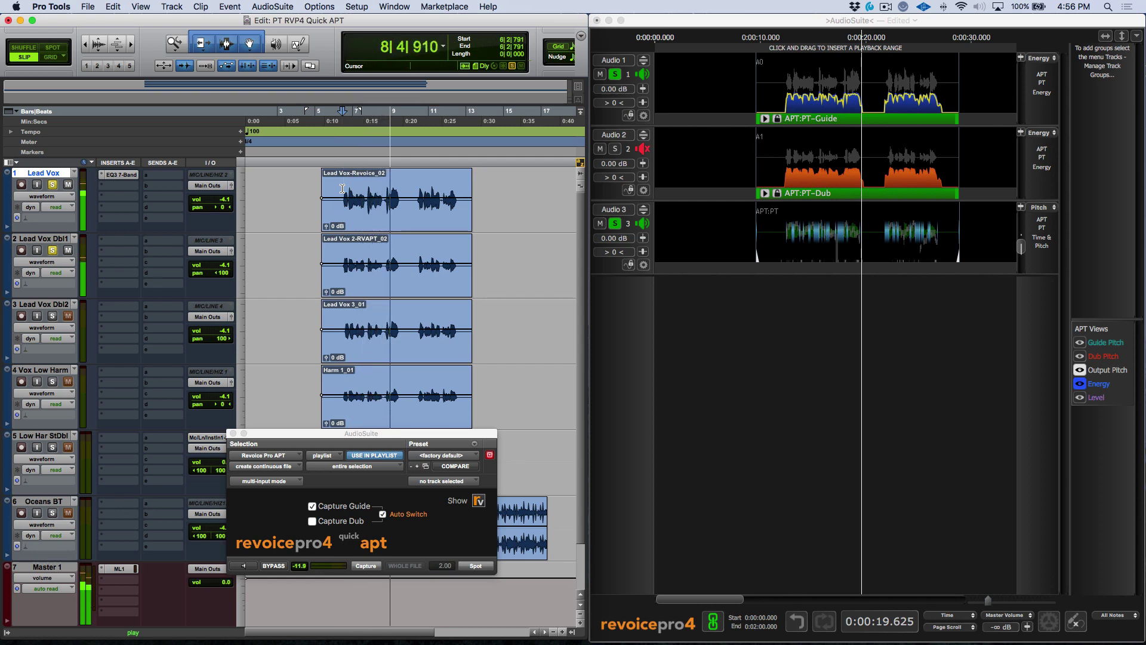
pyautogui.press('space')
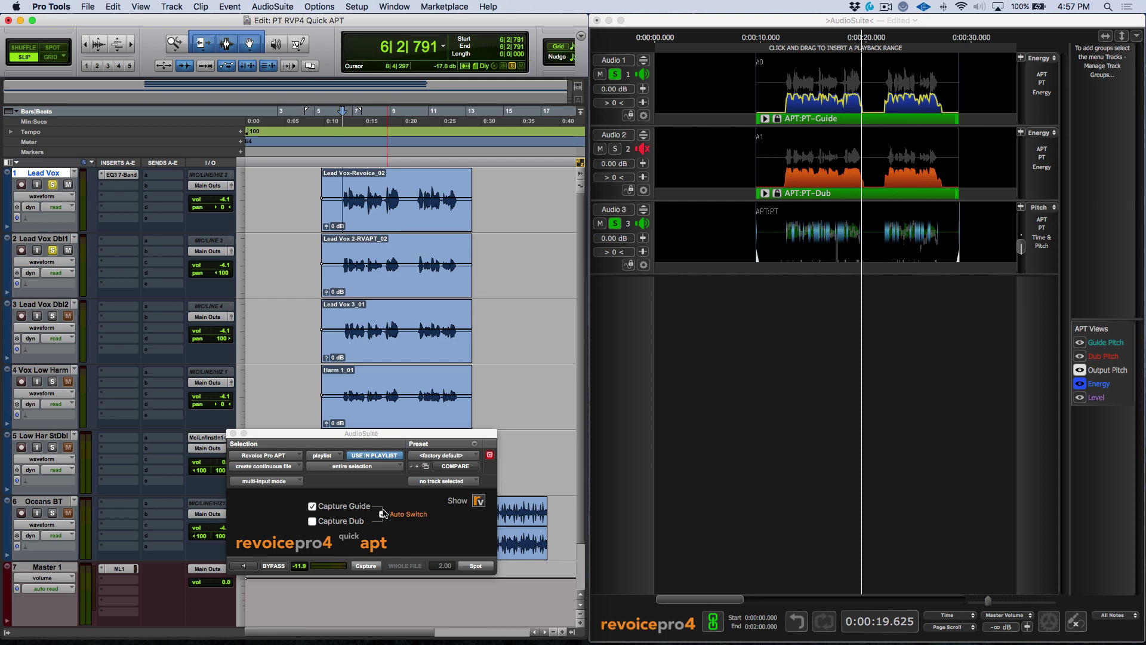
# Apply the Music - Slightly Loose Pitch and Time APT preset and save it as the user default
pyautogui.click(700, 22)
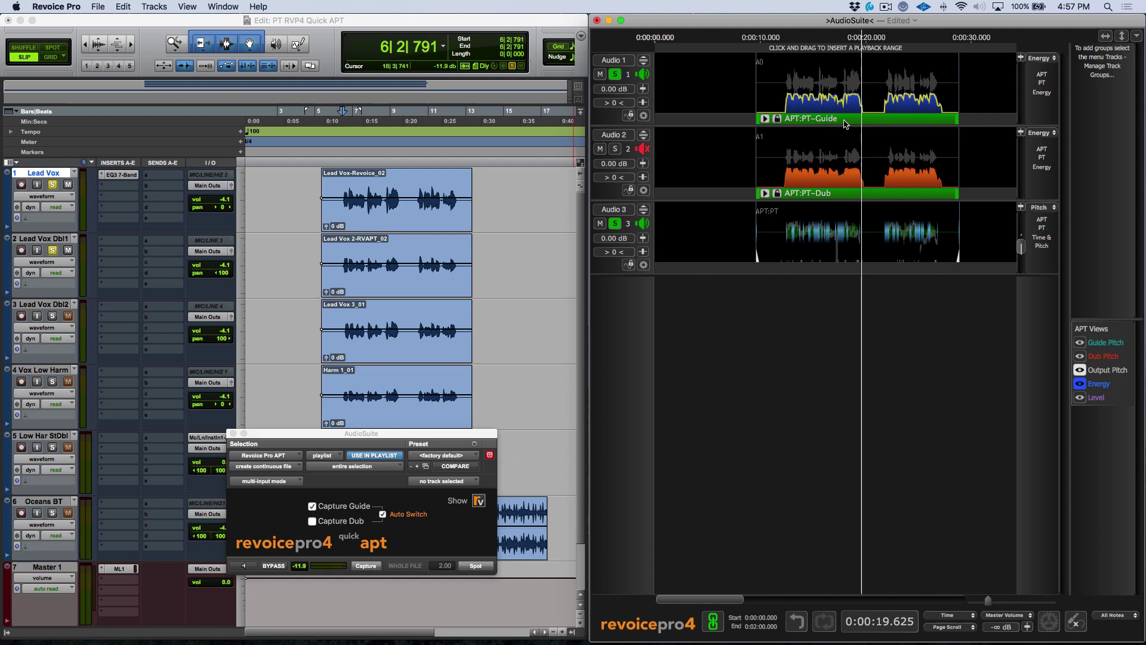
pyautogui.click(823, 208)
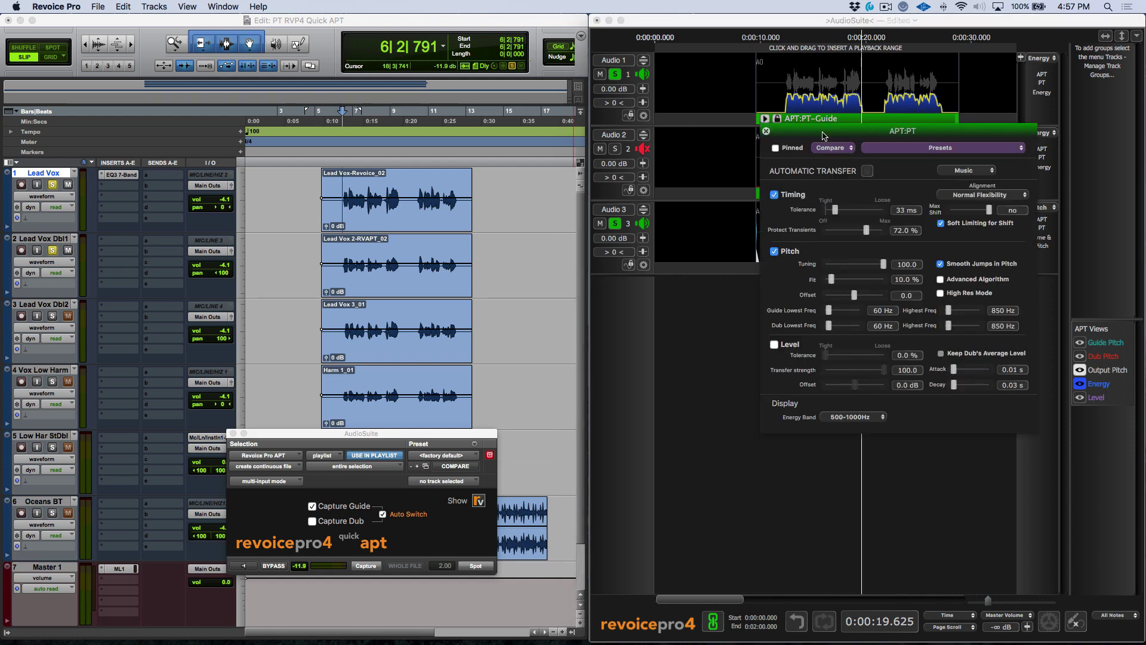
pyautogui.moveTo(823, 137); pyautogui.dragTo(783, 150)
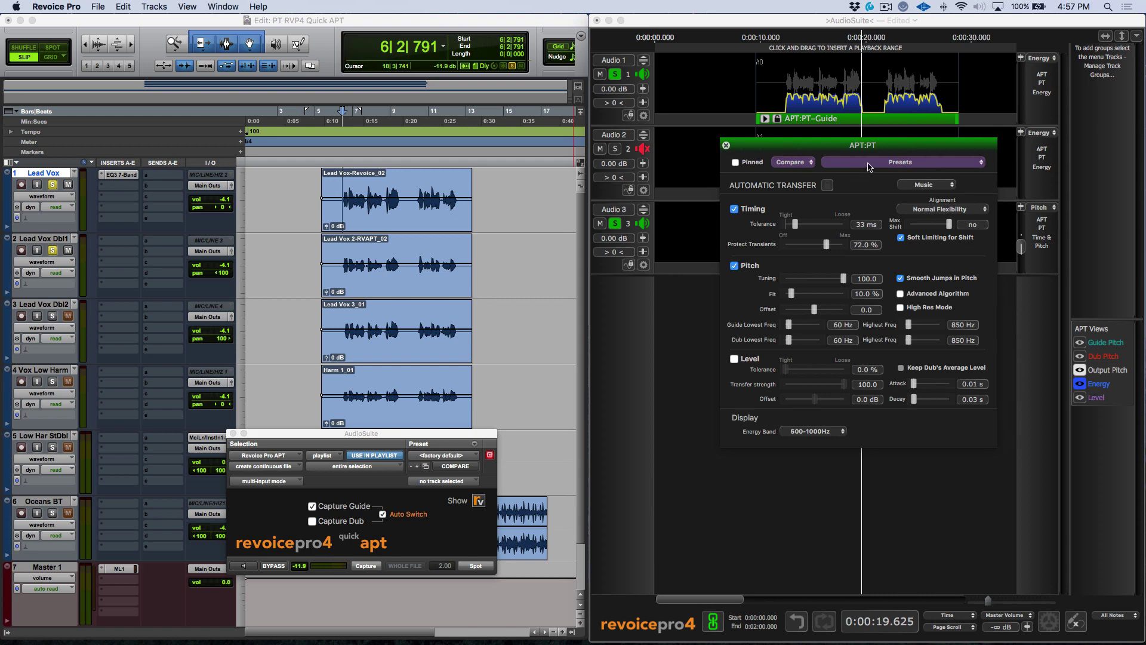
pyautogui.click(868, 166)
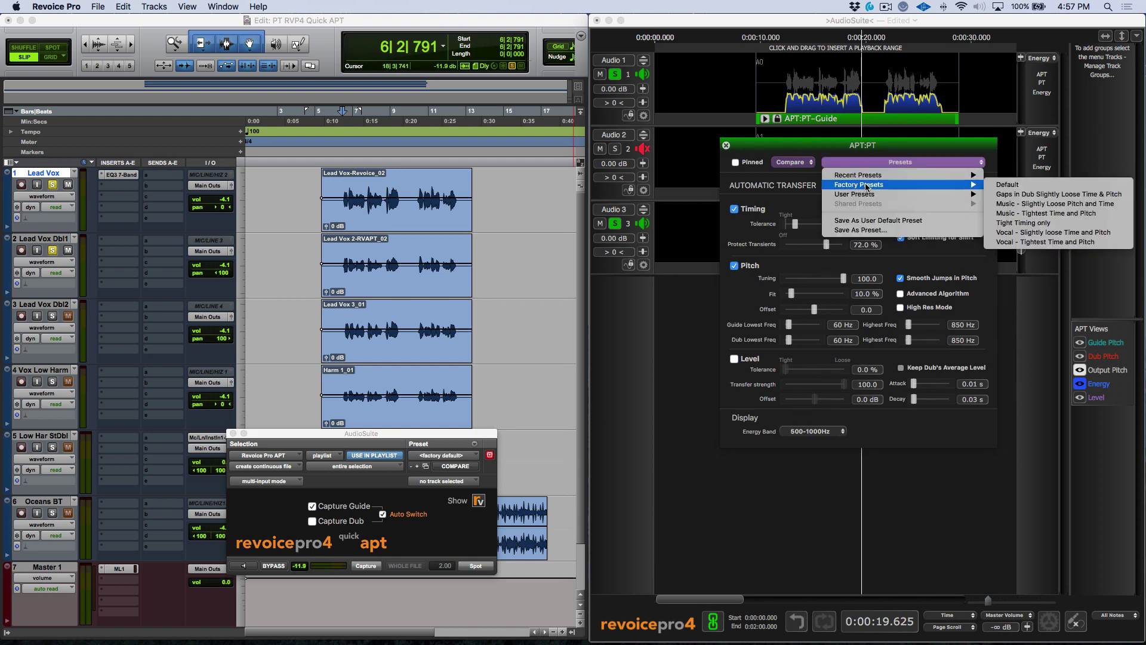
pyautogui.click(1012, 206)
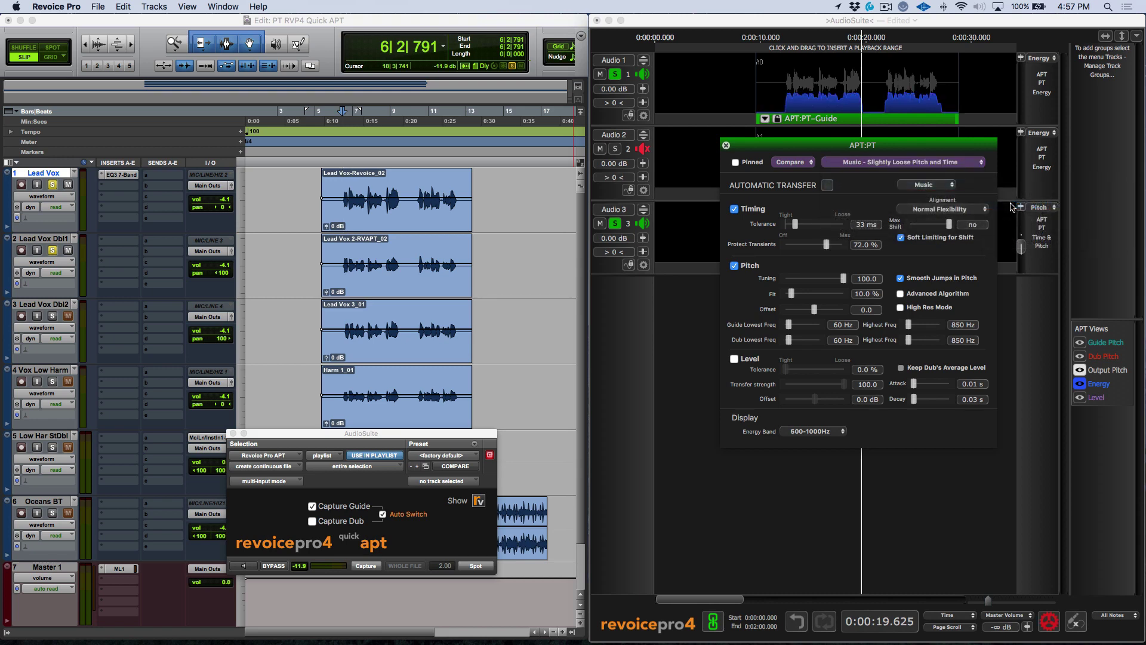
pyautogui.click(912, 164)
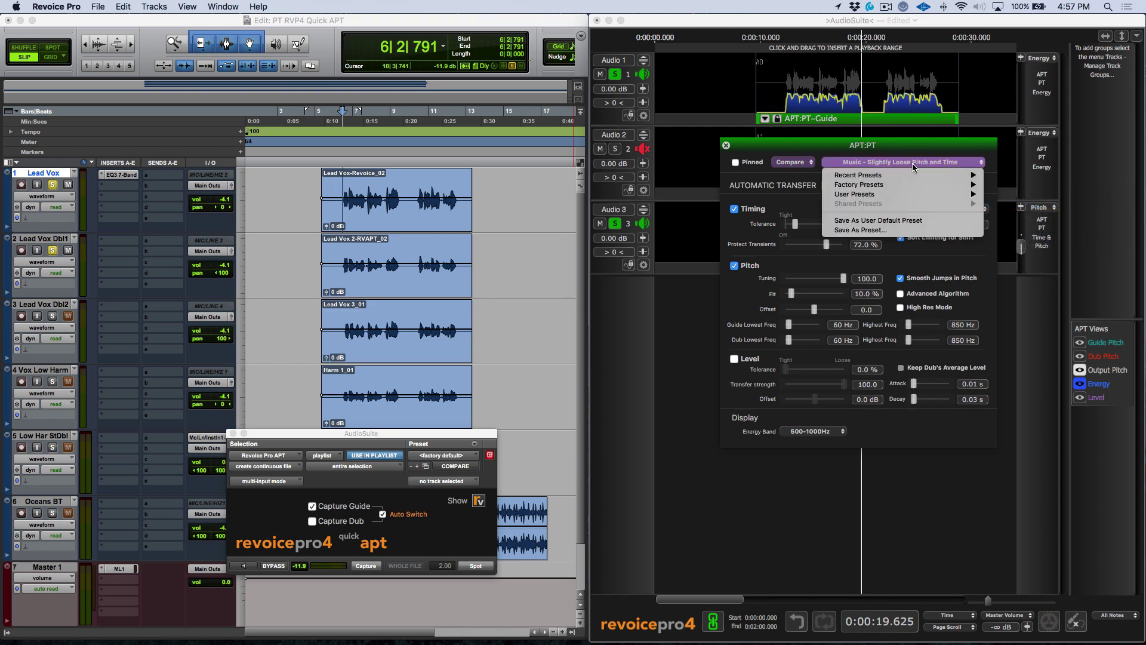
pyautogui.click(886, 220)
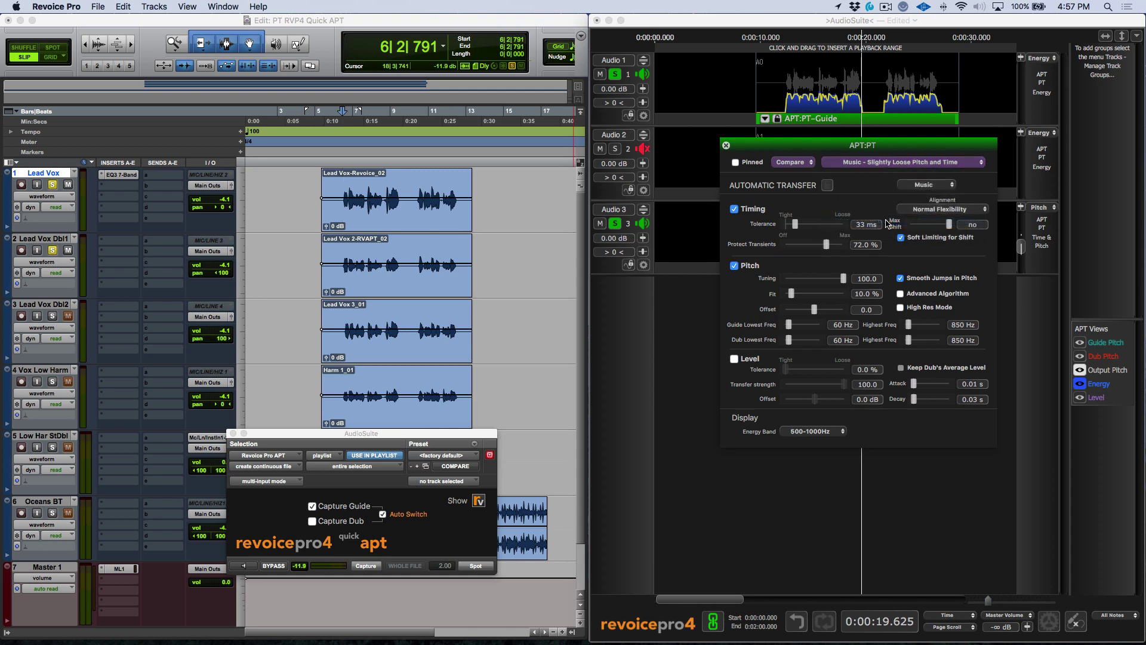
pyautogui.click(726, 145)
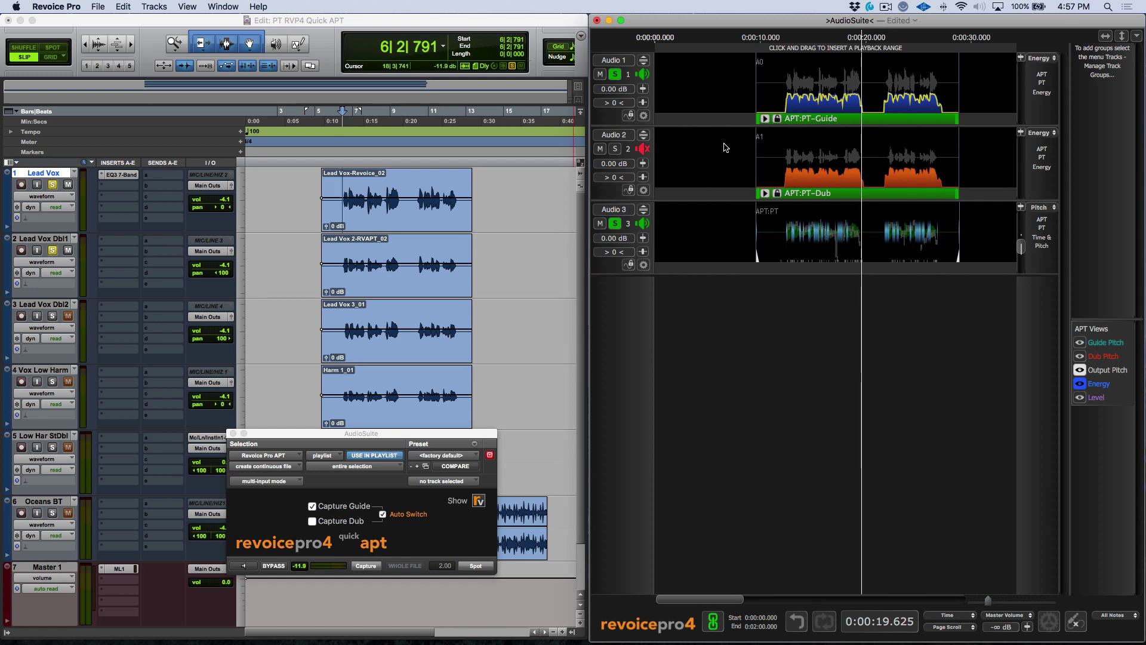
# Check the APT preset options, then close the settings panel
pyautogui.click(817, 125)
pyautogui.click(890, 148)
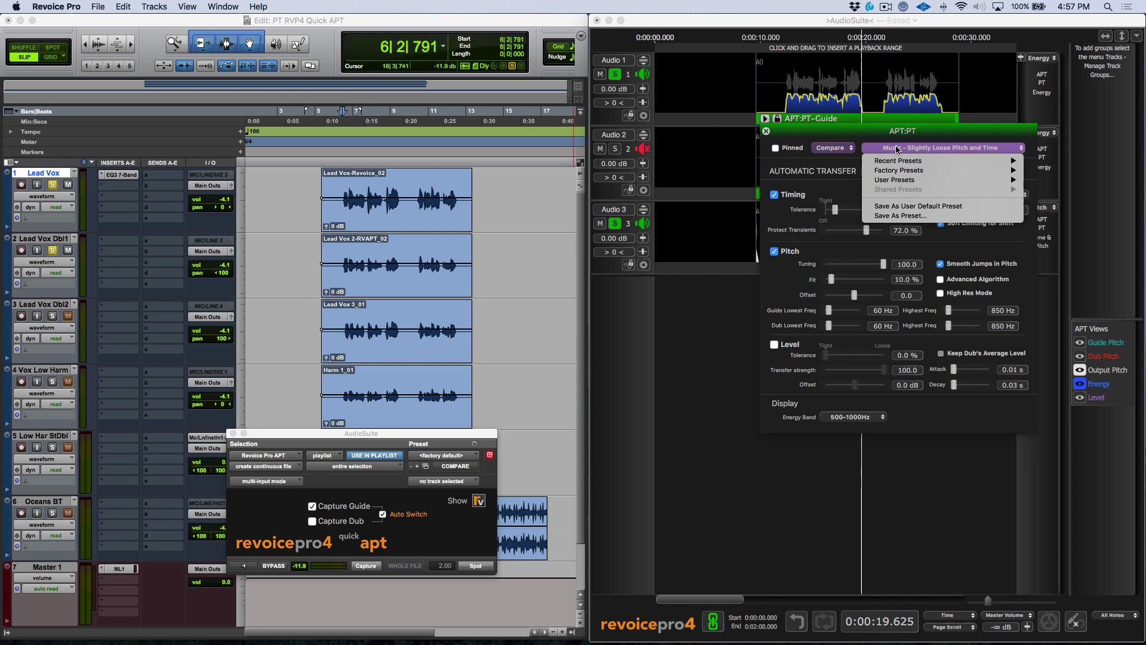
pyautogui.click(683, 388)
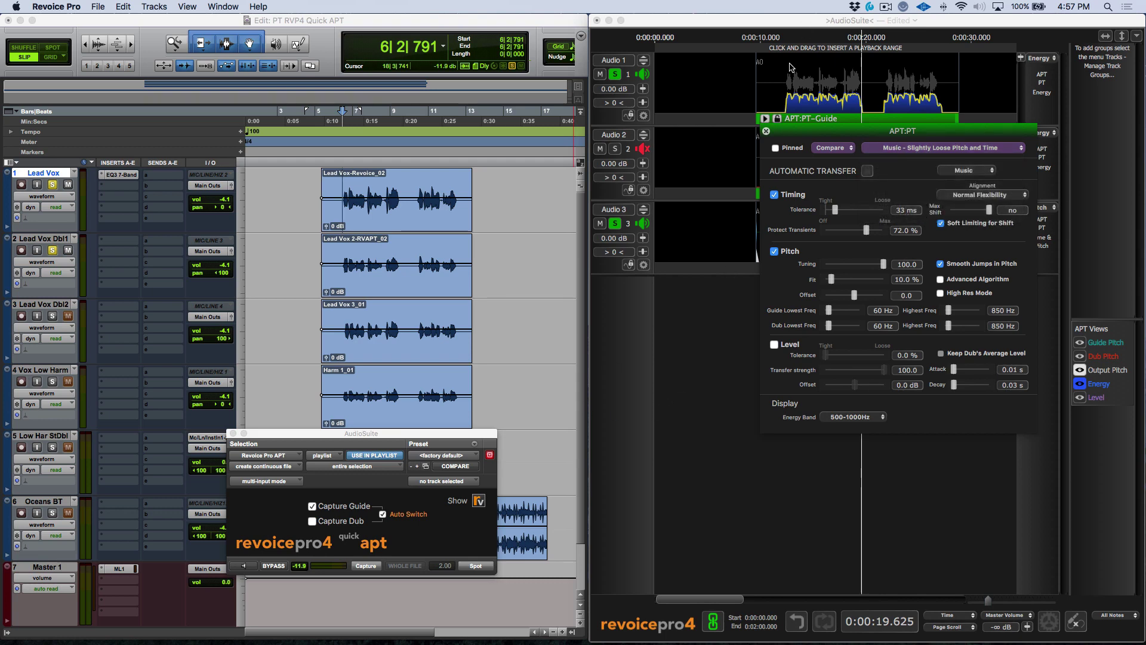
pyautogui.click(767, 132)
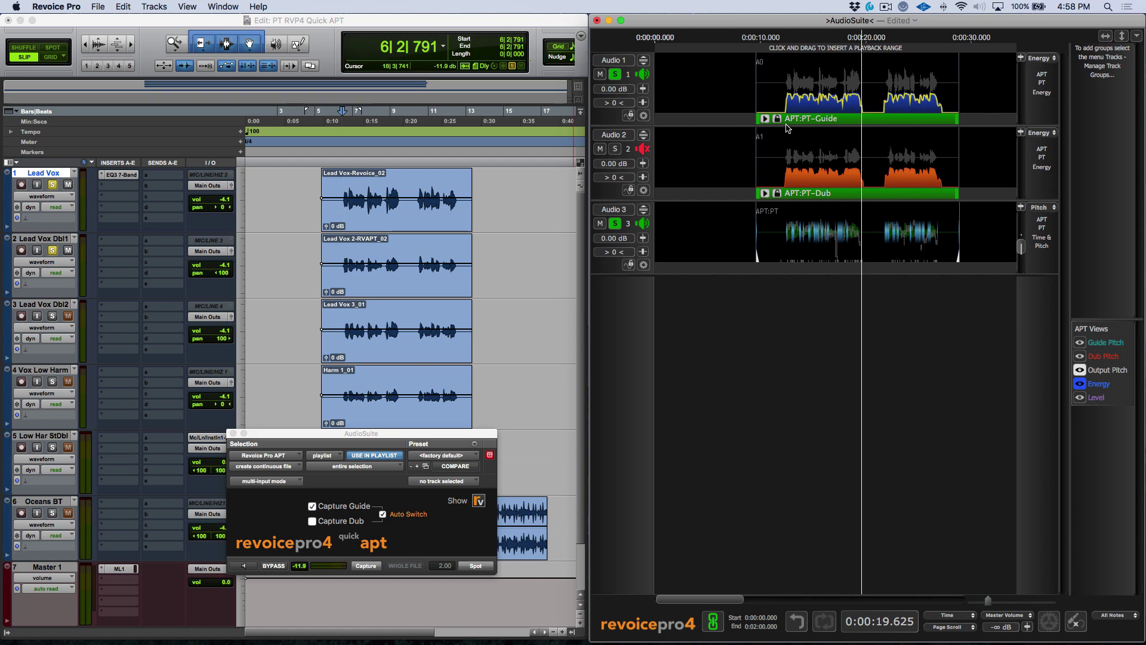
# Try the Tight Timing only APT preset
pyautogui.click(844, 121)
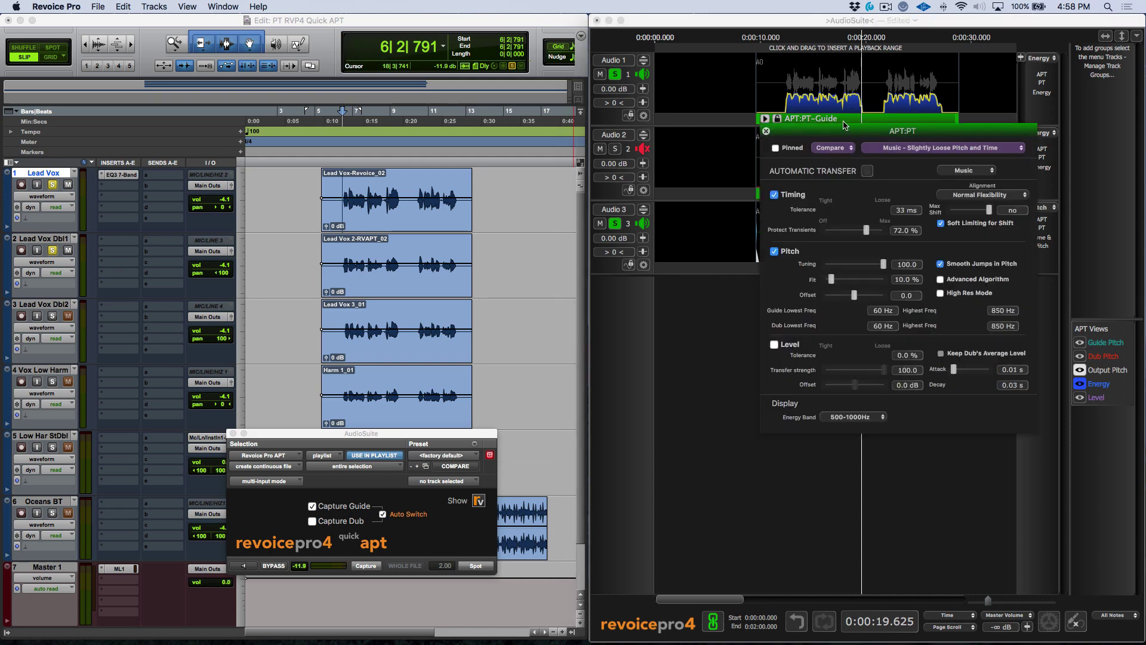
pyautogui.click(895, 150)
pyautogui.moveTo(900, 173)
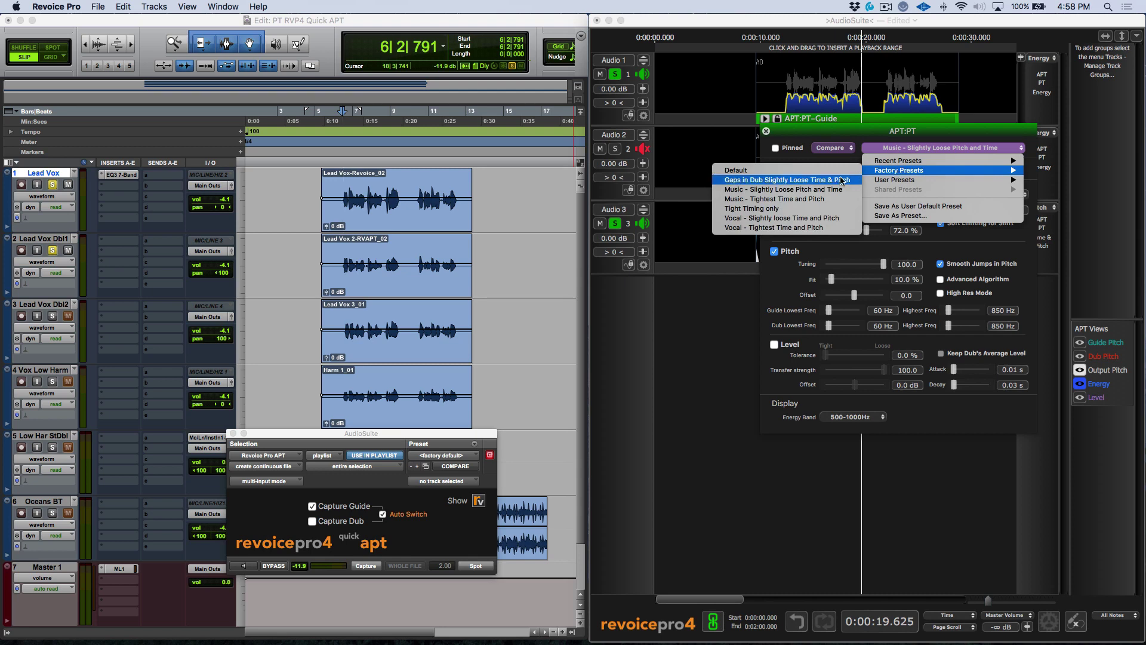
pyautogui.click(805, 209)
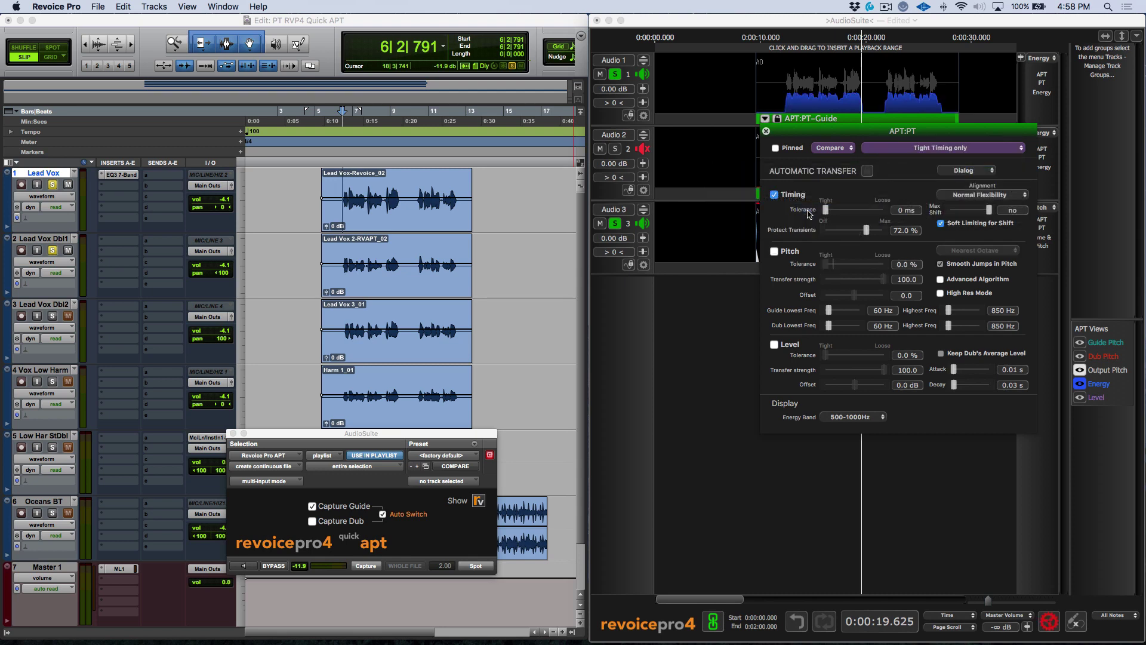
# Switch back to Music - Slightly Loose Pitch and Time and save it as the user default
pyautogui.click(947, 147)
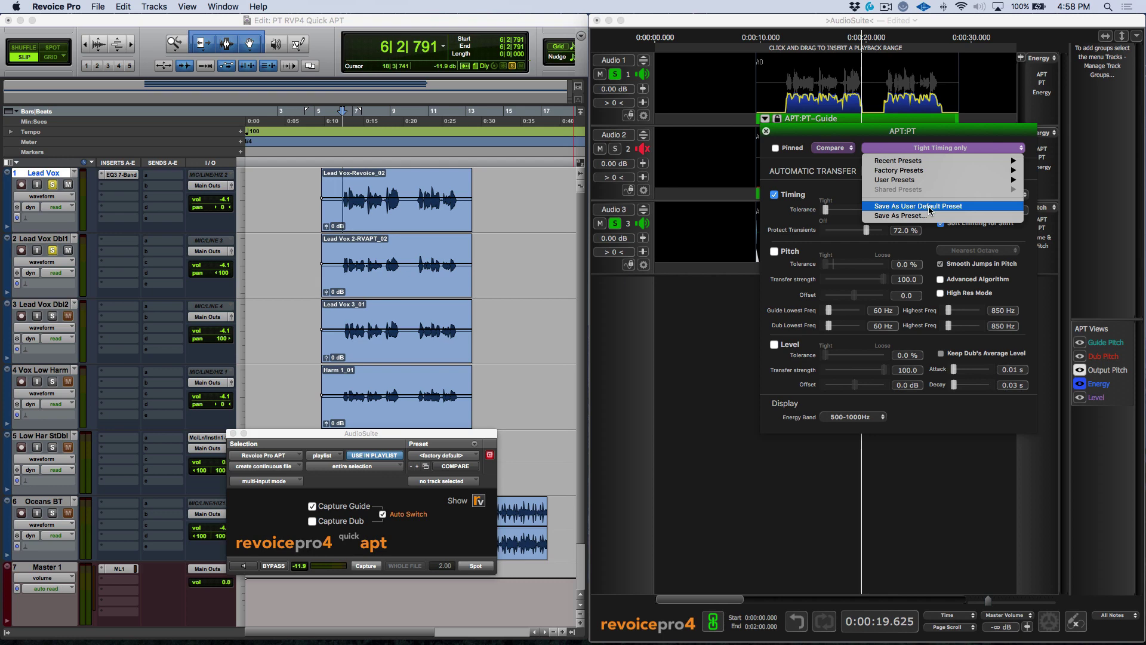
pyautogui.moveTo(922, 170)
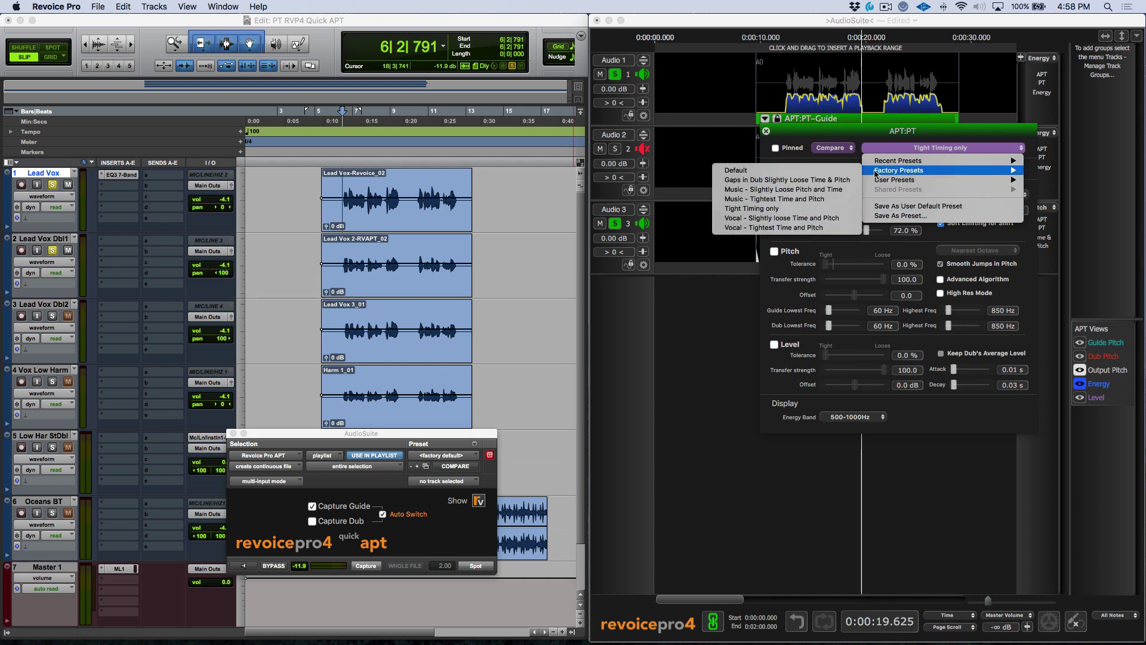
pyautogui.click(815, 190)
pyautogui.click(899, 148)
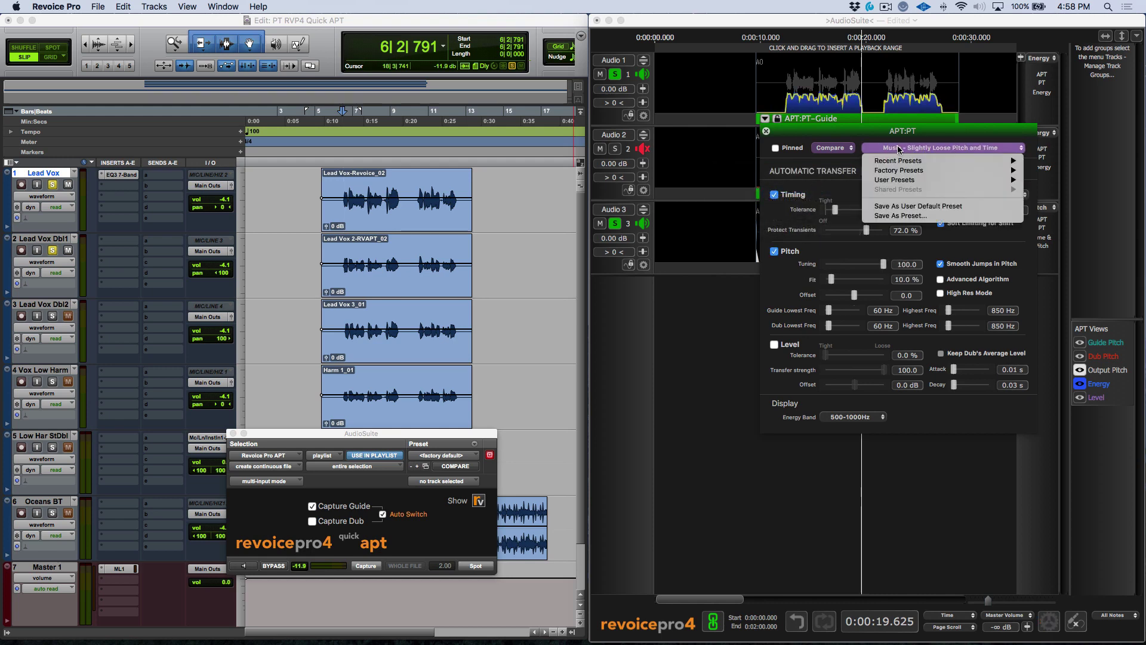
pyautogui.click(918, 206)
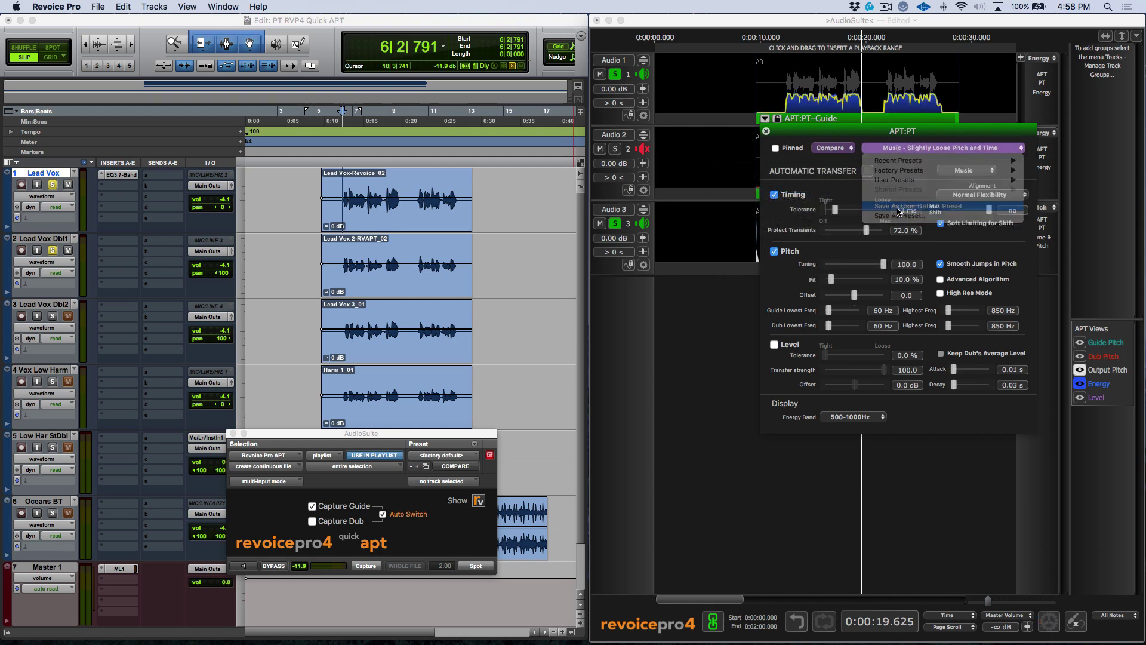
# Close the APT panel and the AudioSuite window, and maximise the Edit window
pyautogui.click(766, 132)
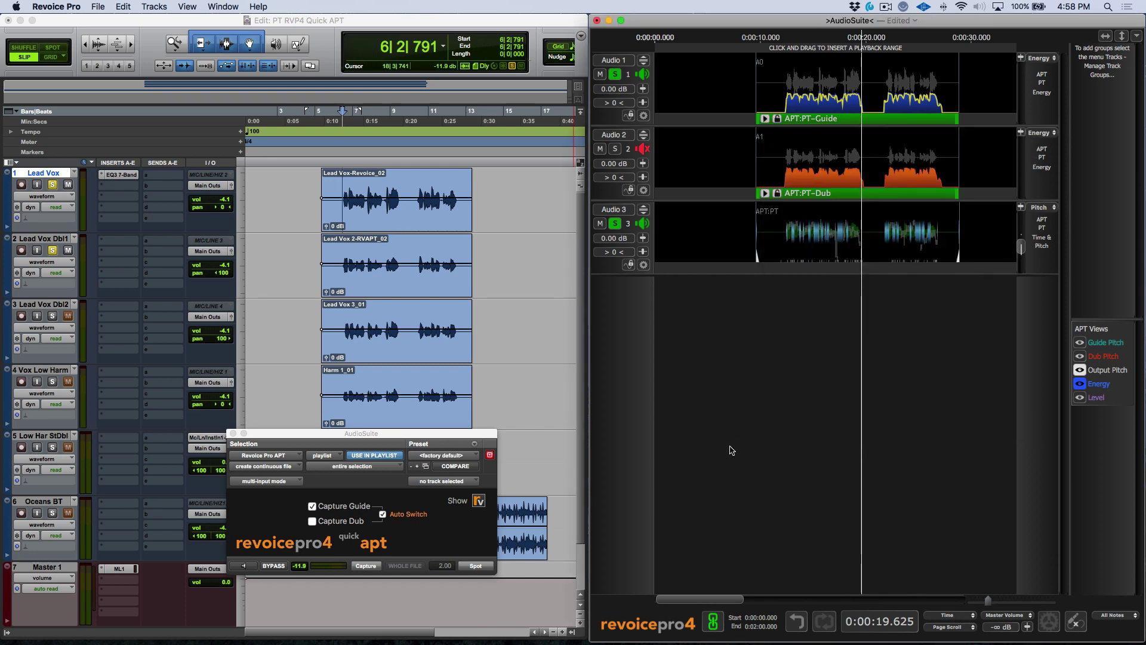
pyautogui.click(233, 434)
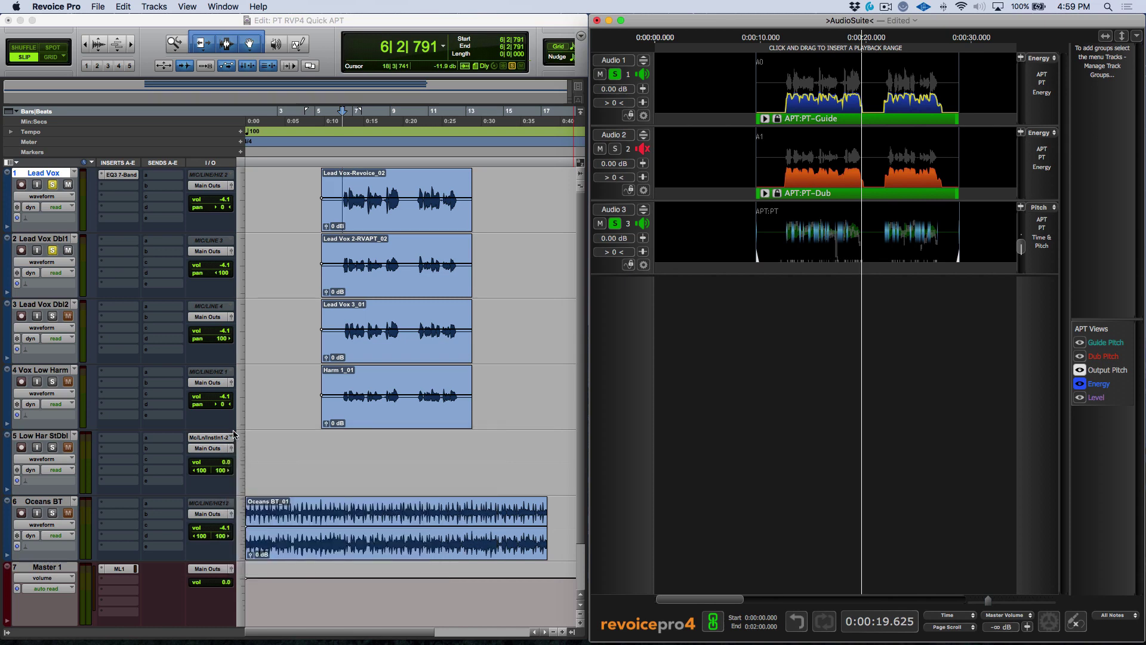
pyautogui.doubleClick(527, 21)
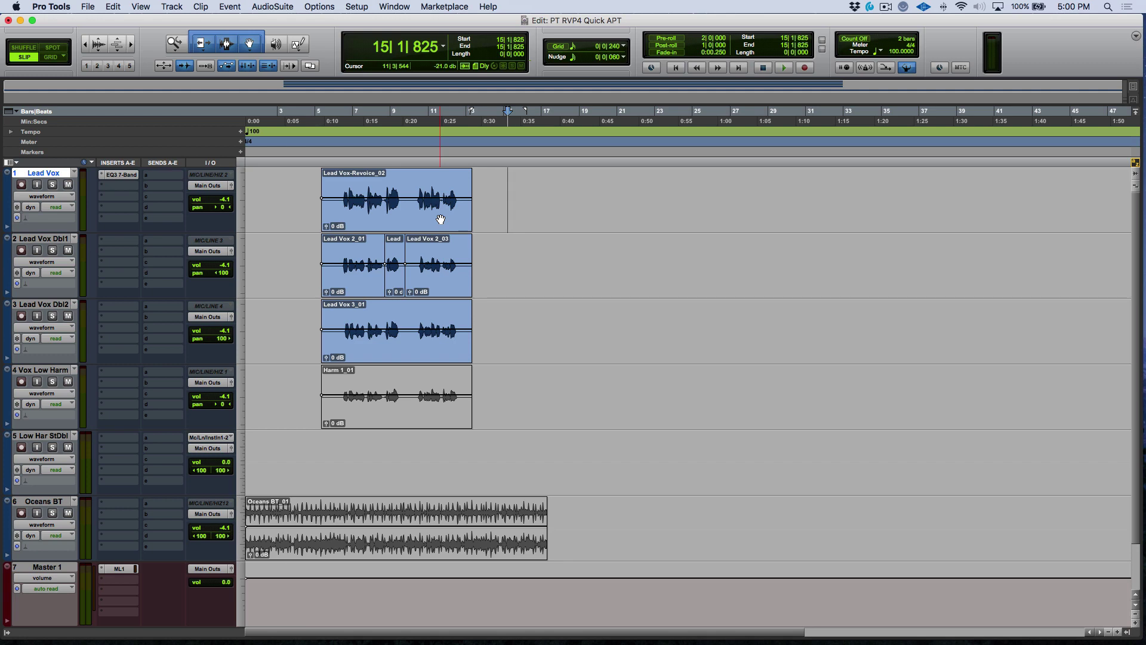
# Select the Lead Vox-Revoice_02 clip and reopen Revoice Pro APT from AudioSuite > Synchro Arts
pyautogui.click(441, 219)
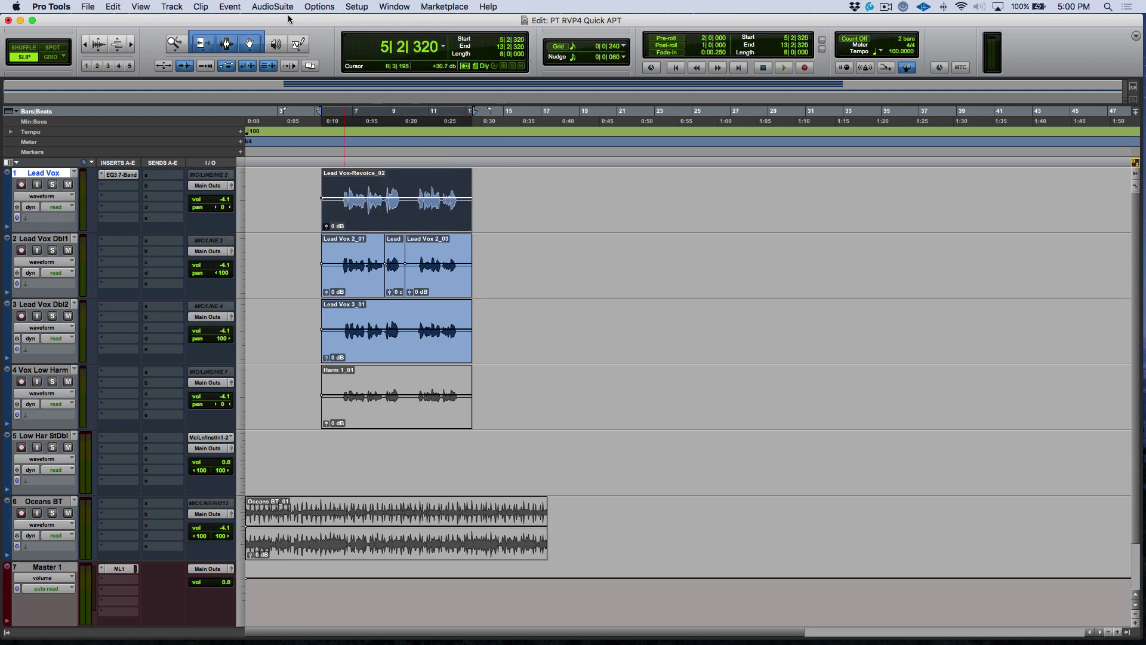
pyautogui.click(272, 6)
pyautogui.moveTo(288, 290)
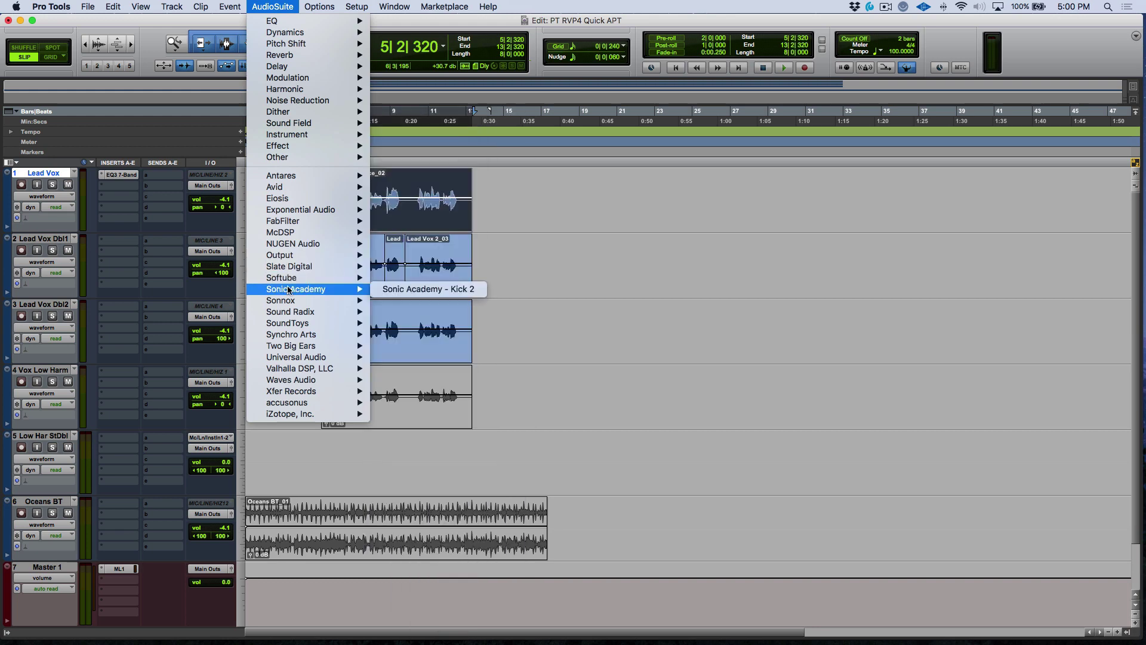
pyautogui.moveTo(306, 334)
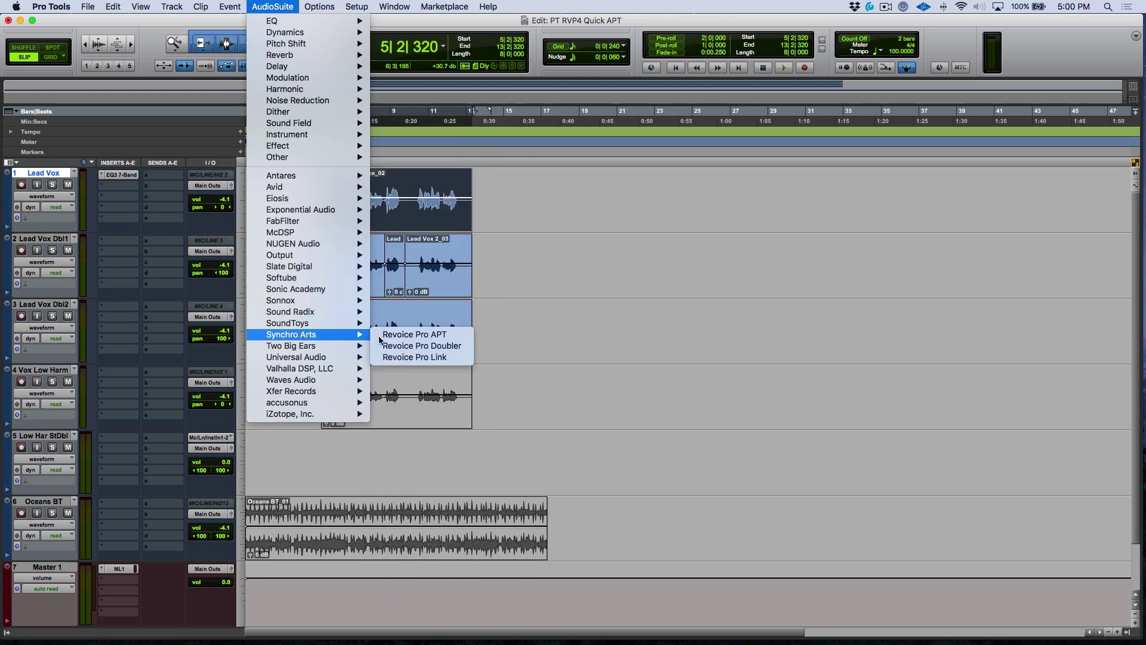
pyautogui.click(434, 336)
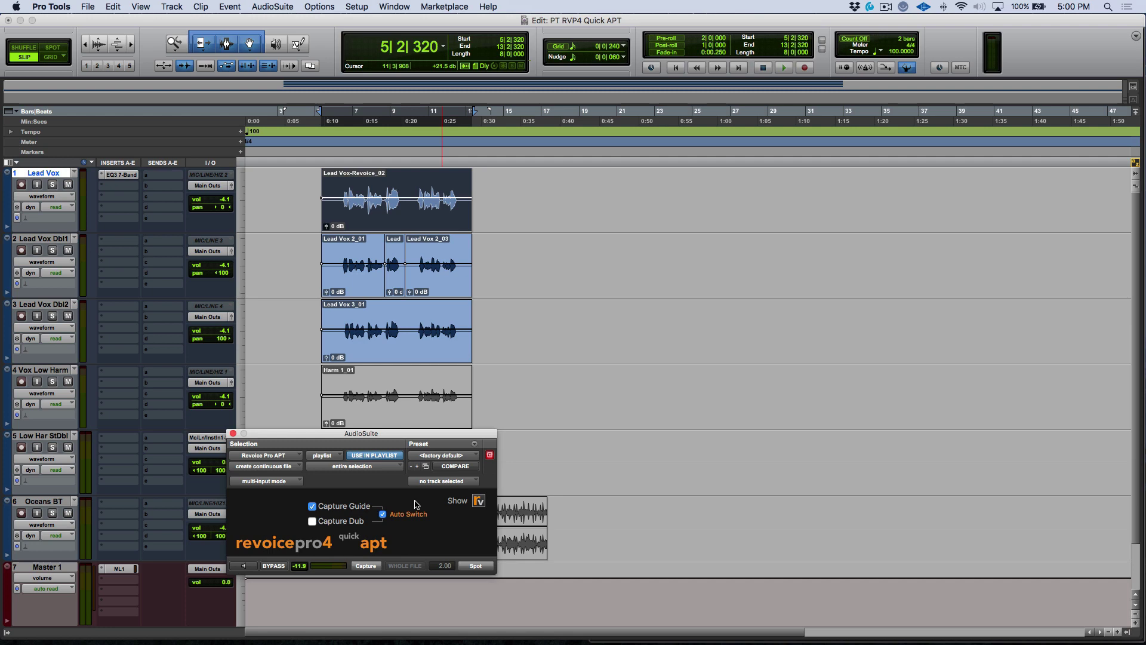
# Recapture Lead Vox as guide and the Lead Vox Dbl1 clips as dub, with the Edit window beside Revoice Pro
pyautogui.click(364, 566)
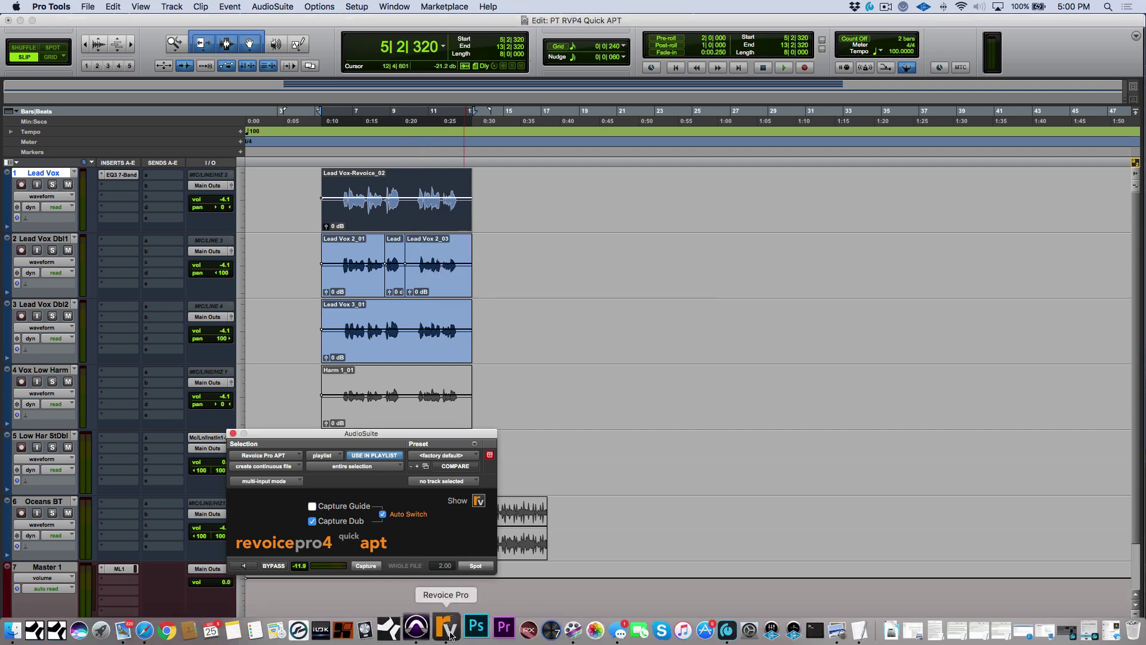
pyautogui.click(460, 634)
pyautogui.click(520, 24)
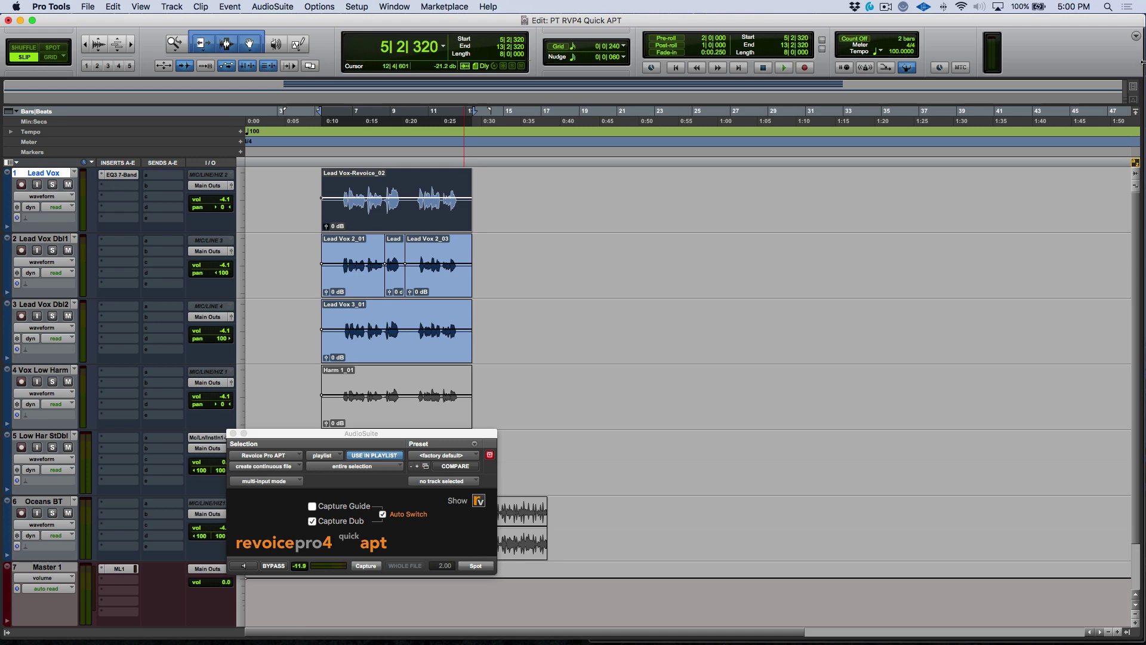
pyautogui.moveTo(1142, 61); pyautogui.dragTo(592, 61)
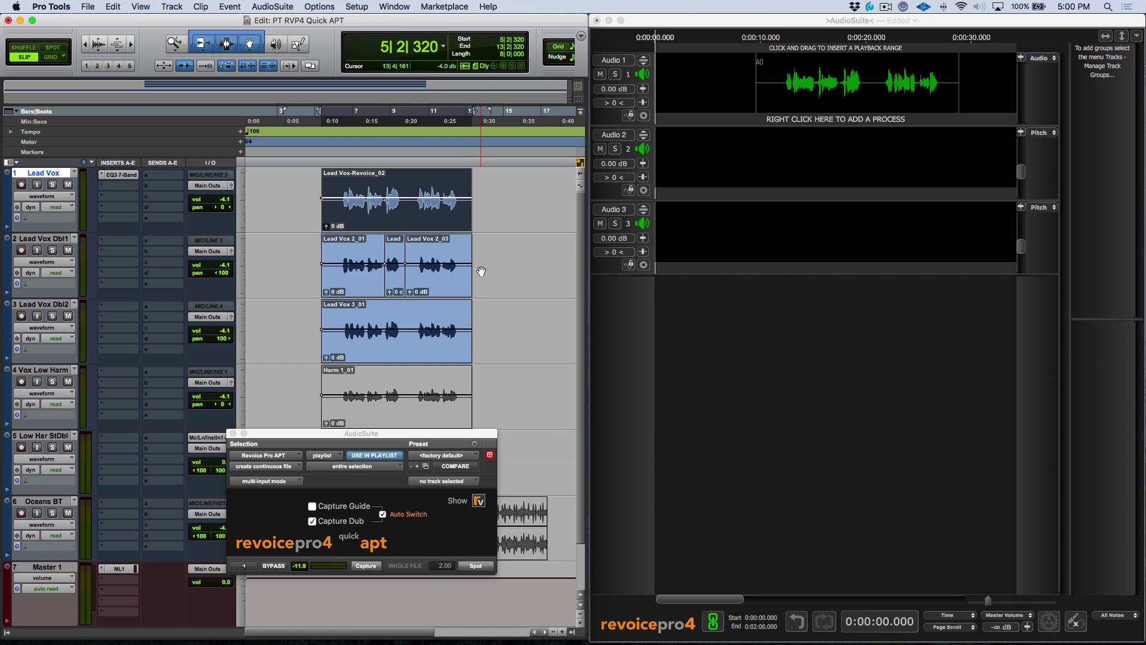
pyautogui.moveTo(480, 261); pyautogui.dragTo(318, 279)
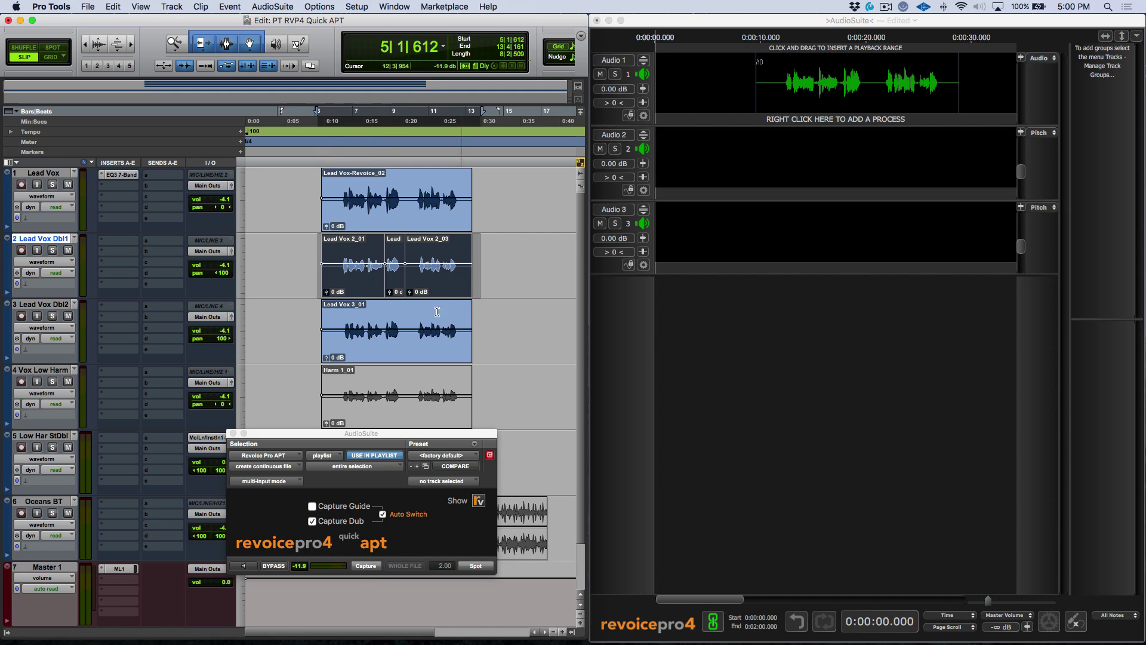
pyautogui.click(374, 566)
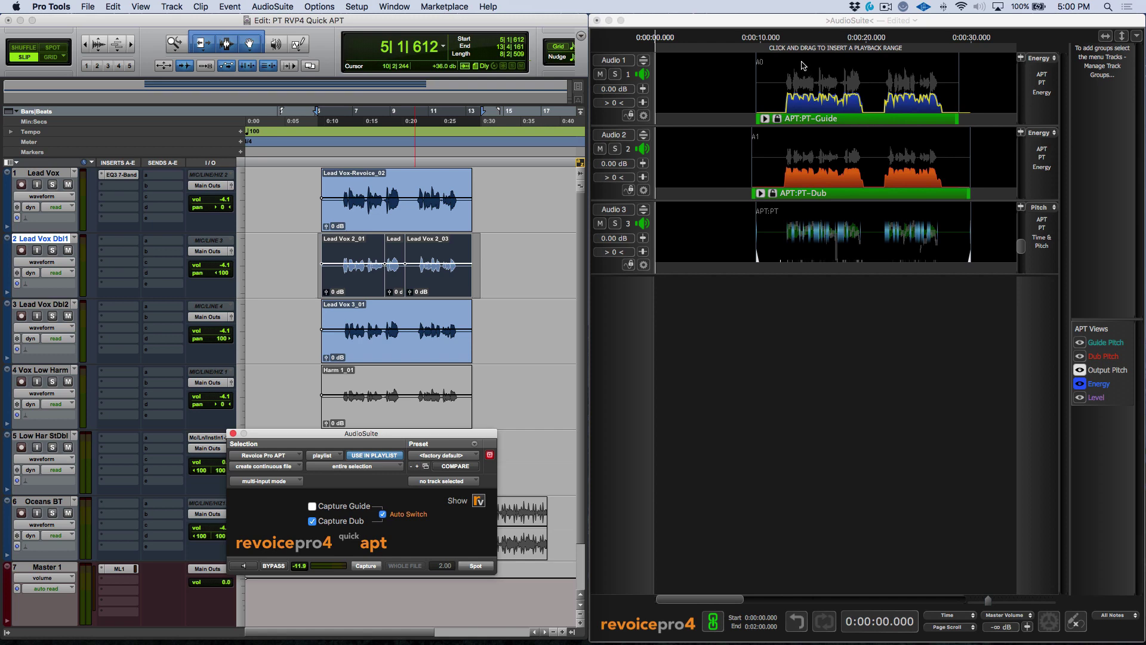
# Play the aligned result in Revoice Pro from about 12 seconds
pyautogui.click(786, 39)
pyautogui.click(785, 37)
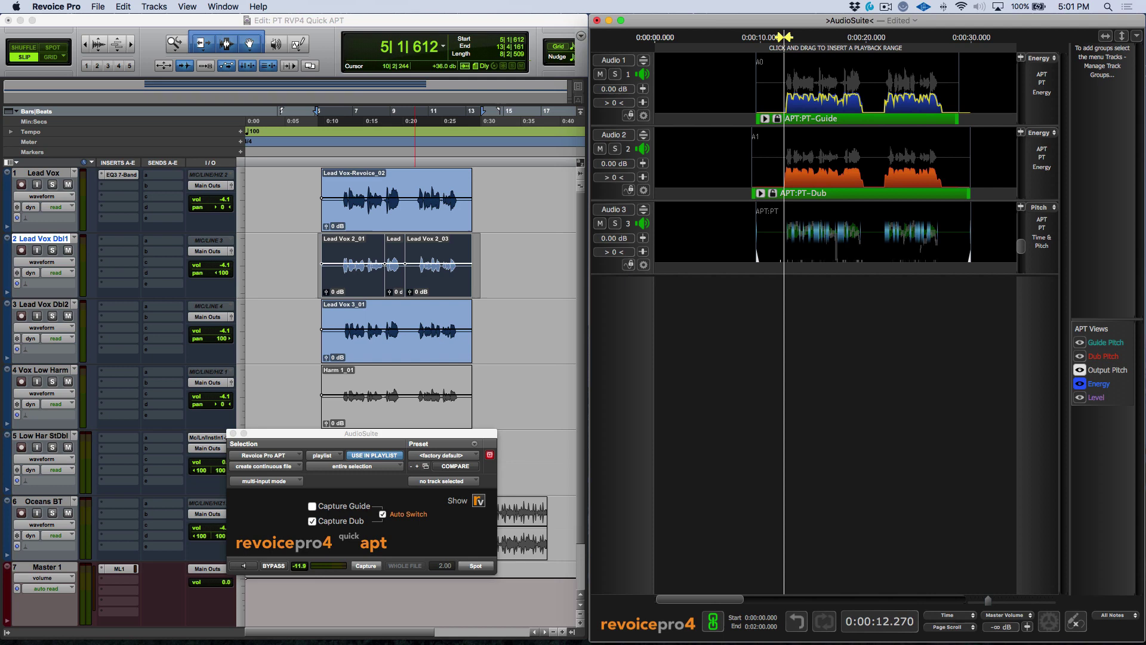
pyautogui.click(785, 37)
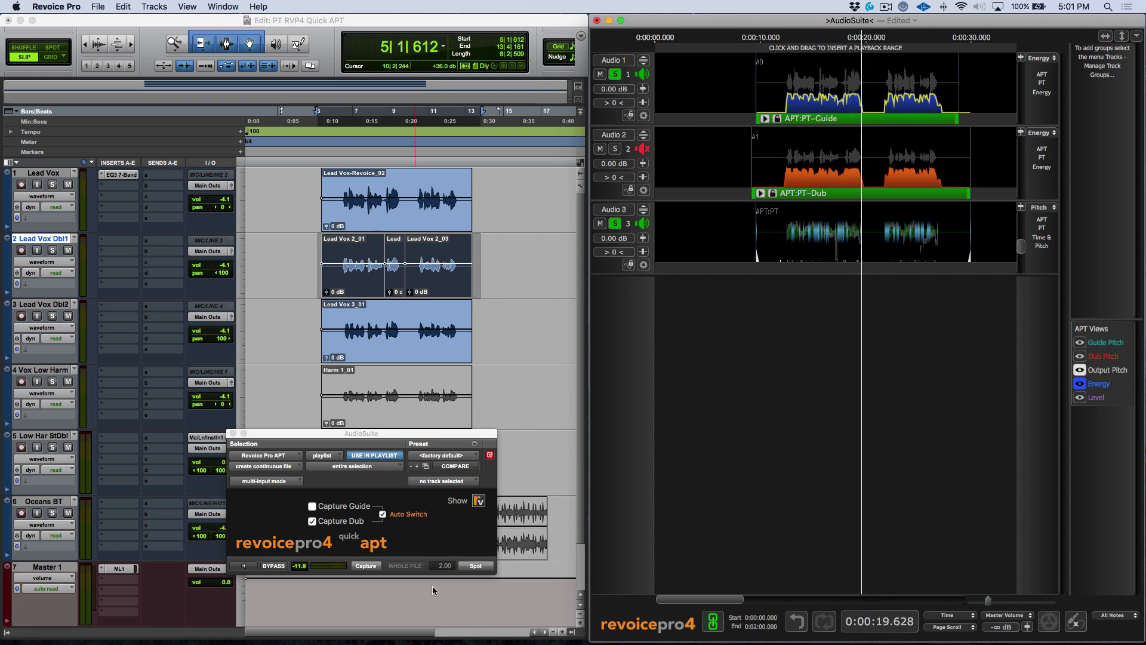
# Turn off Auto Switch, render the aligned dub into Lead Vox Dbl1, and select the Dbl2 clip
pyautogui.click(382, 516)
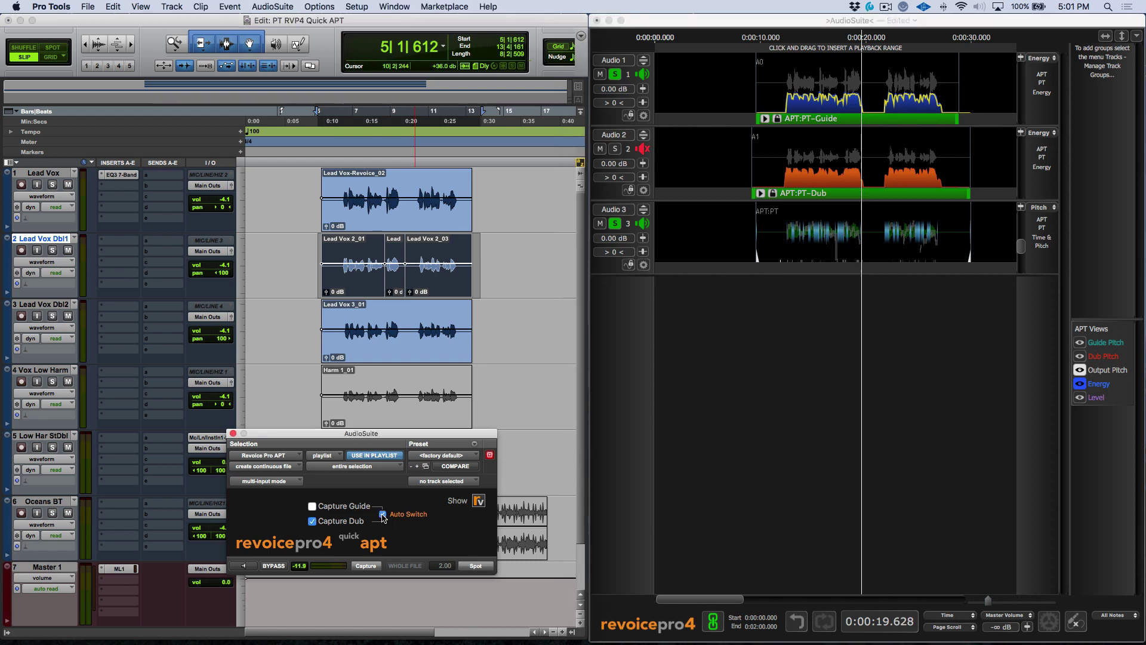
pyautogui.click(382, 514)
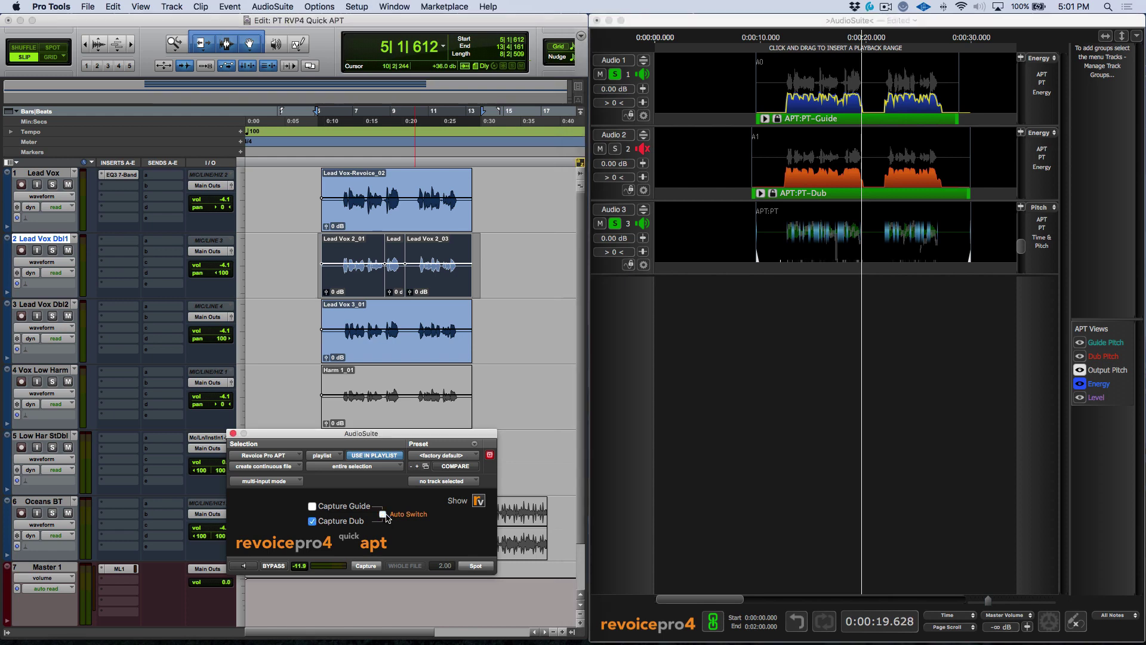
pyautogui.click(476, 566)
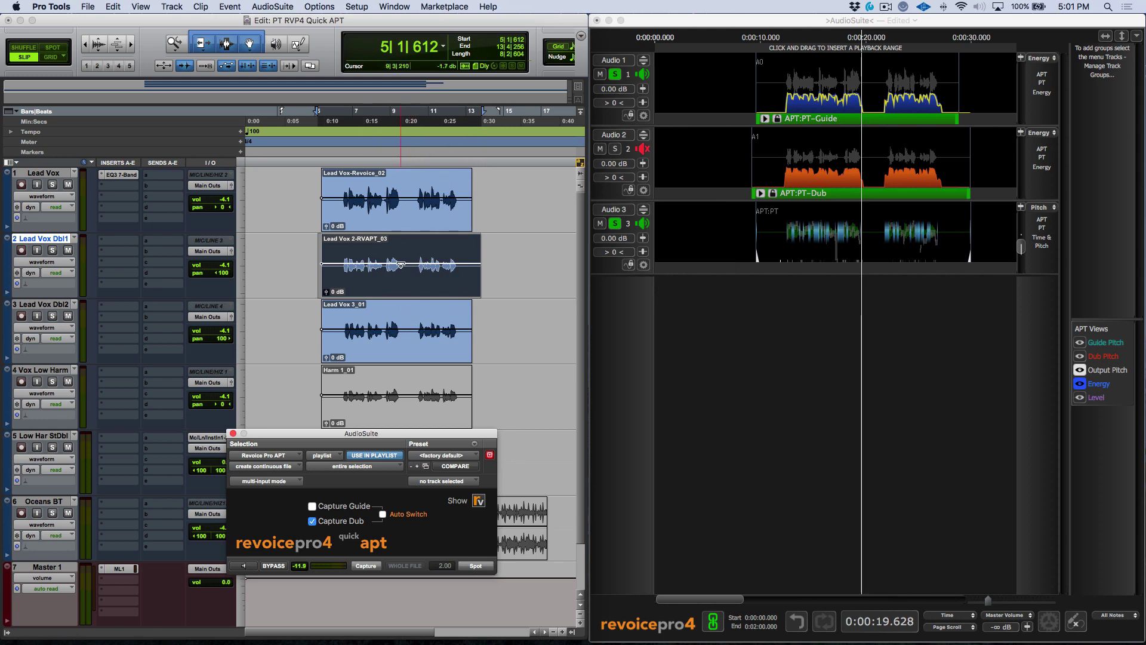
pyautogui.click(422, 353)
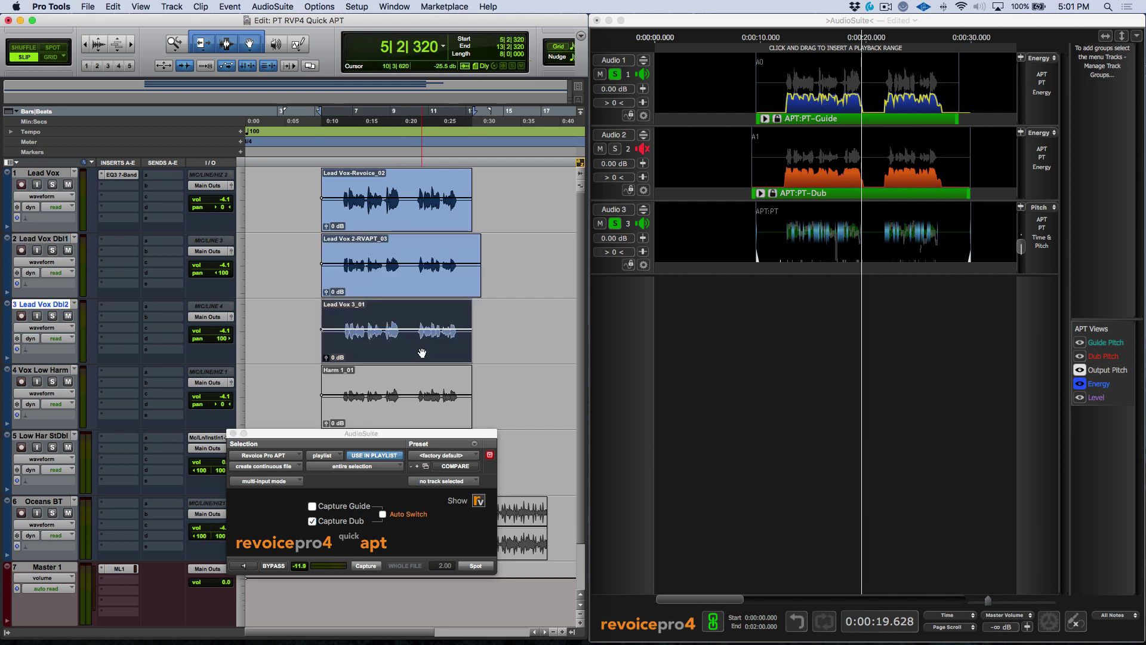
# Capture Lead Vox Dbl2 as the dub and render the aligned clip back as Lead Vox 3-RVAPT_01
pyautogui.click(370, 566)
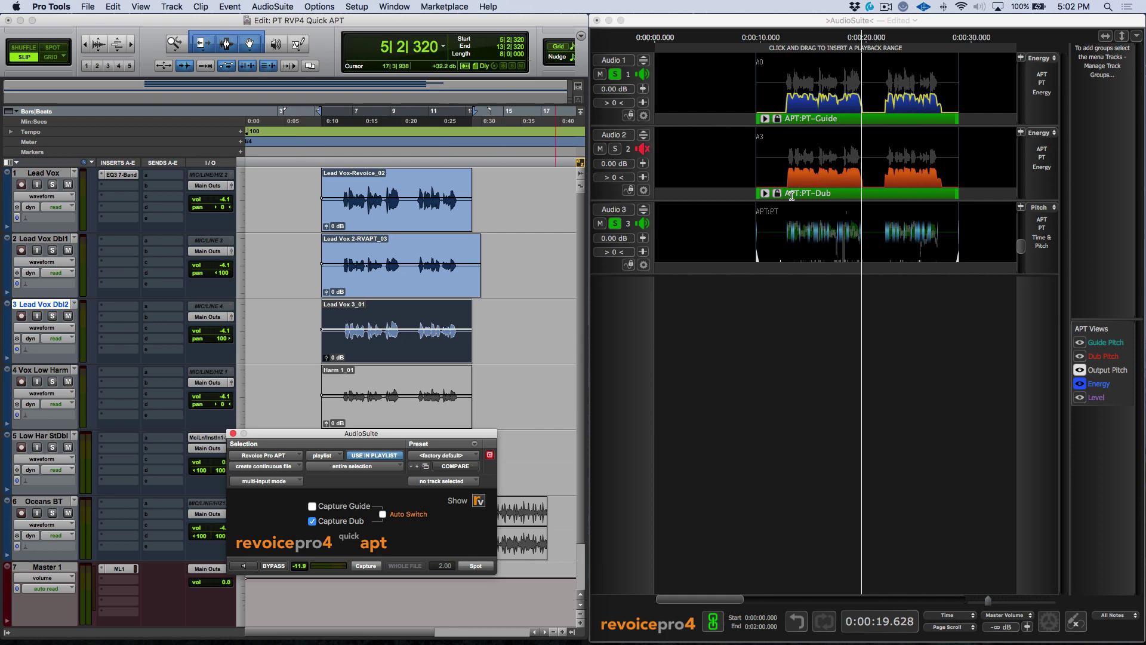
pyautogui.click(473, 566)
pyautogui.click(342, 188)
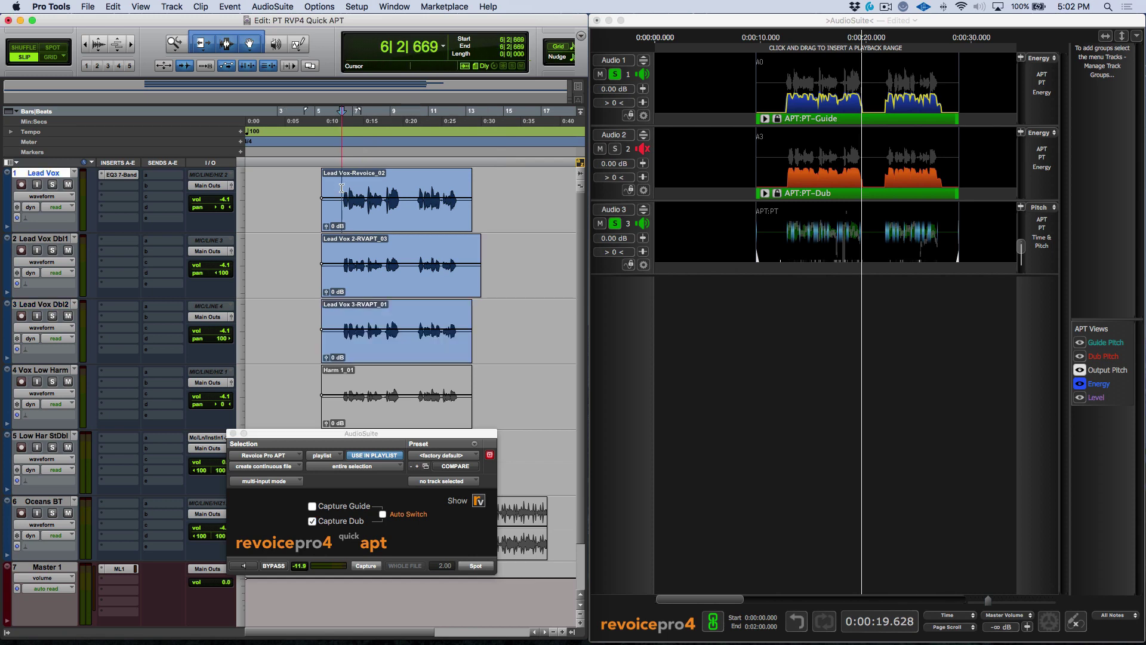
pyautogui.press('space')
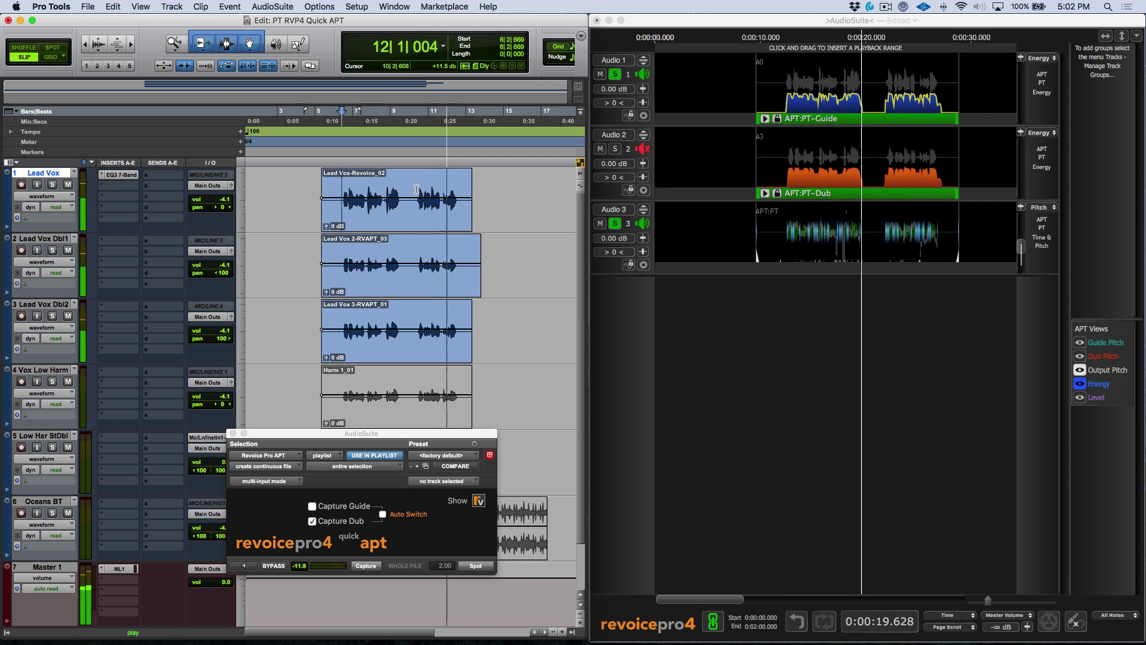
pyautogui.press('space')
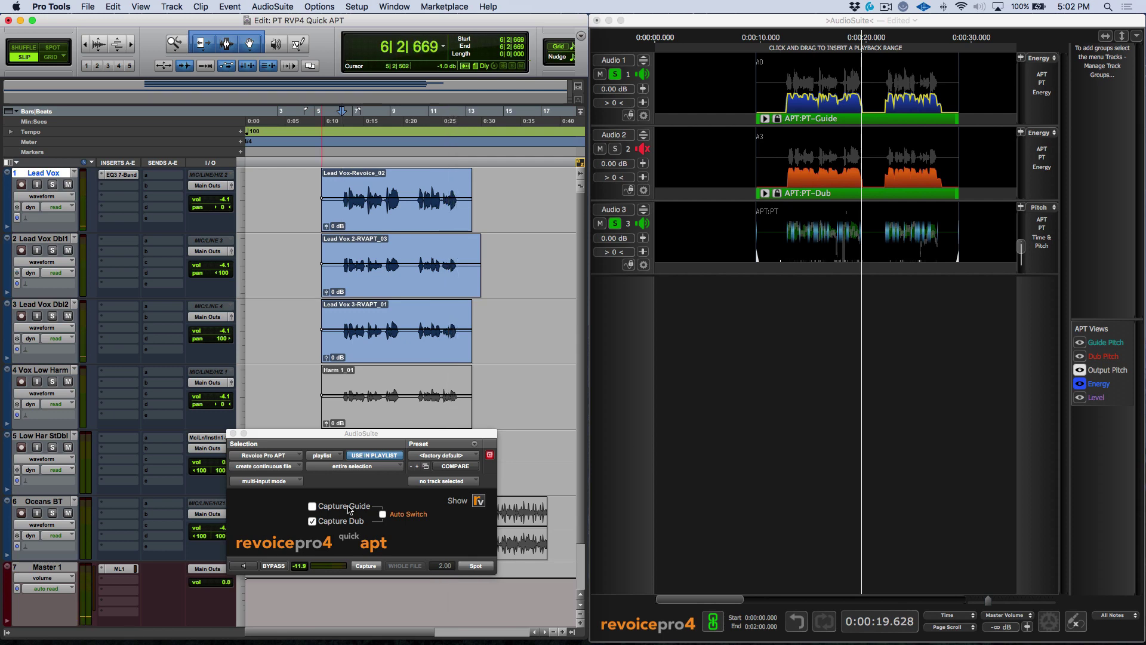